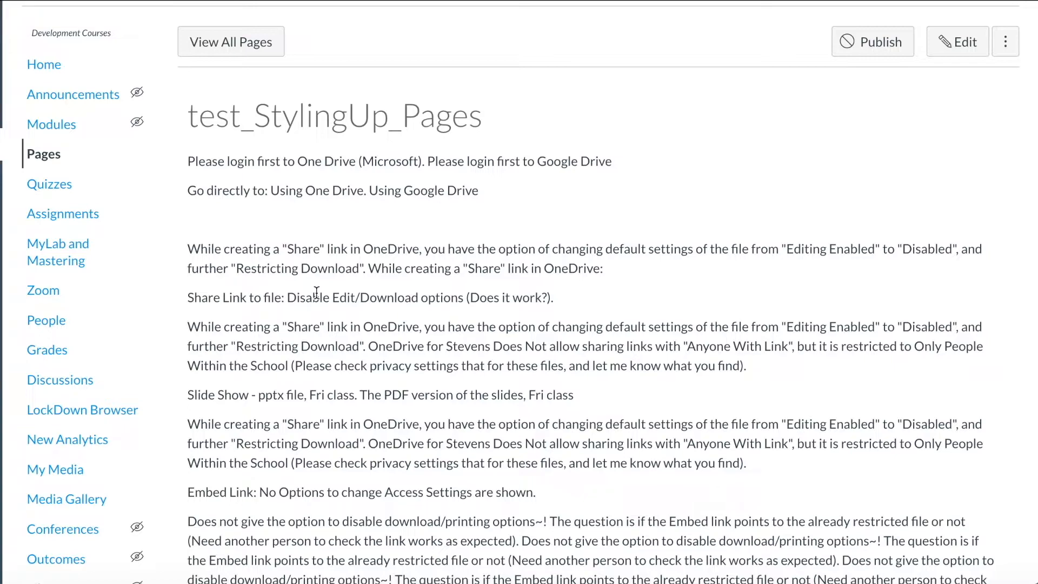
Step: Scroll down through the unstyled test_StylingUp_Pages page to review its plain paragraphs
{"action": "scroll", "coordinate": [317, 292], "scroll_direction": "down", "scroll_amount": 4}
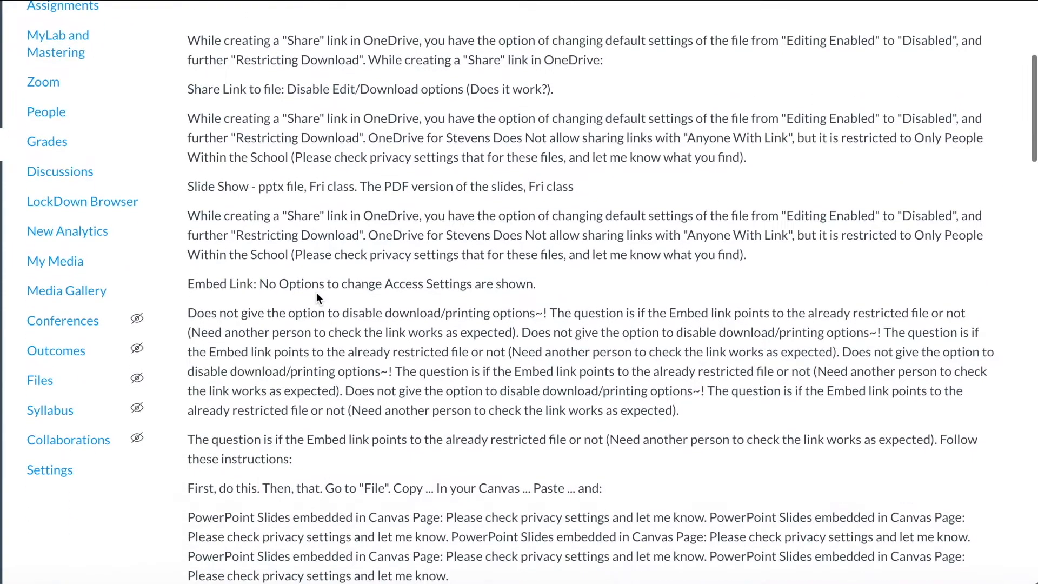
{"action": "scroll", "coordinate": [316, 293], "scroll_direction": "down", "scroll_amount": 17}
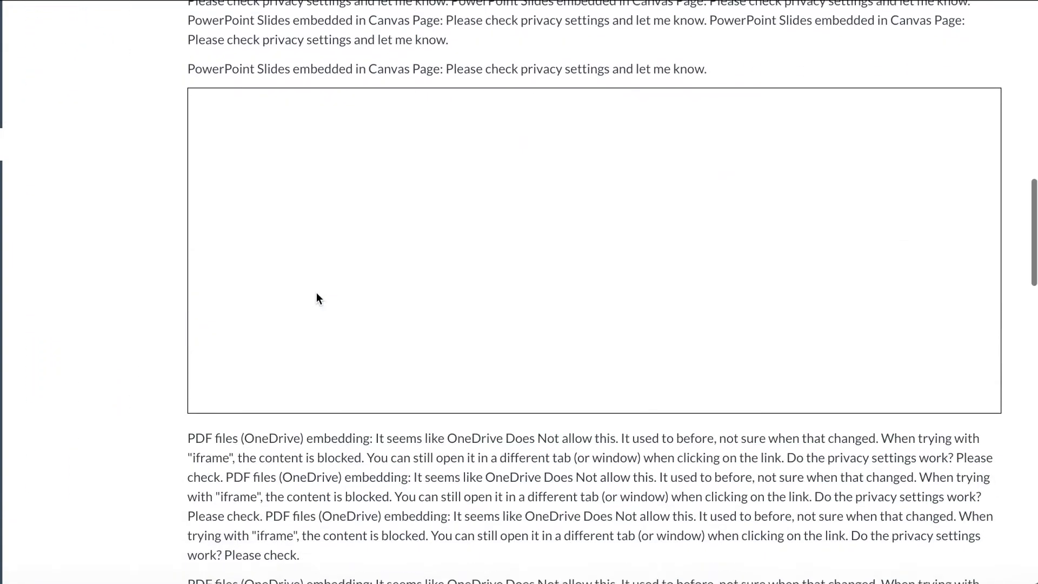
{"action": "scroll", "coordinate": [316, 293], "scroll_direction": "down", "scroll_amount": 15}
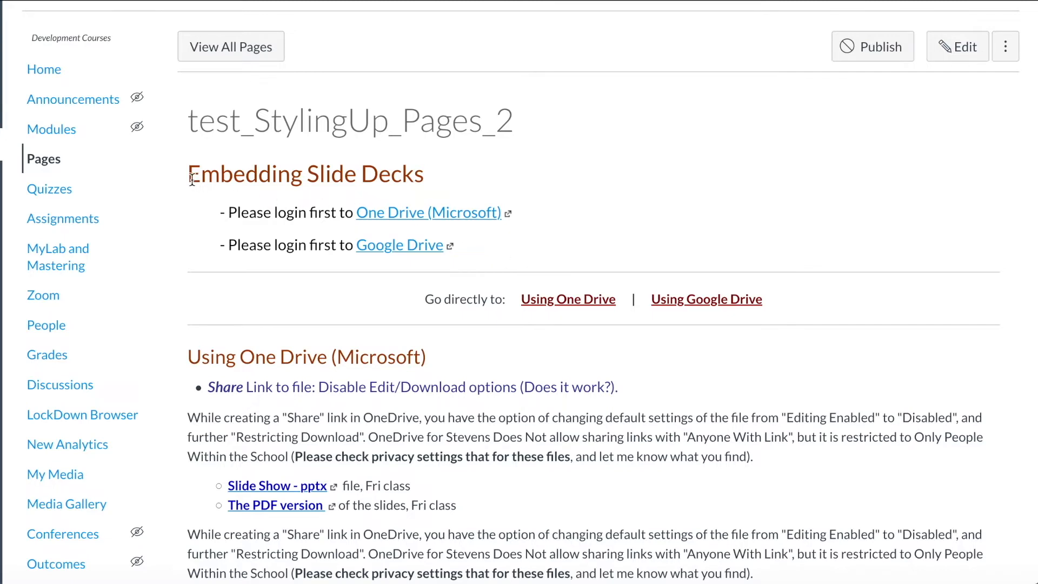
{"action": "left_click_drag", "start_coordinate": [192, 180], "coordinate": [446, 180]}
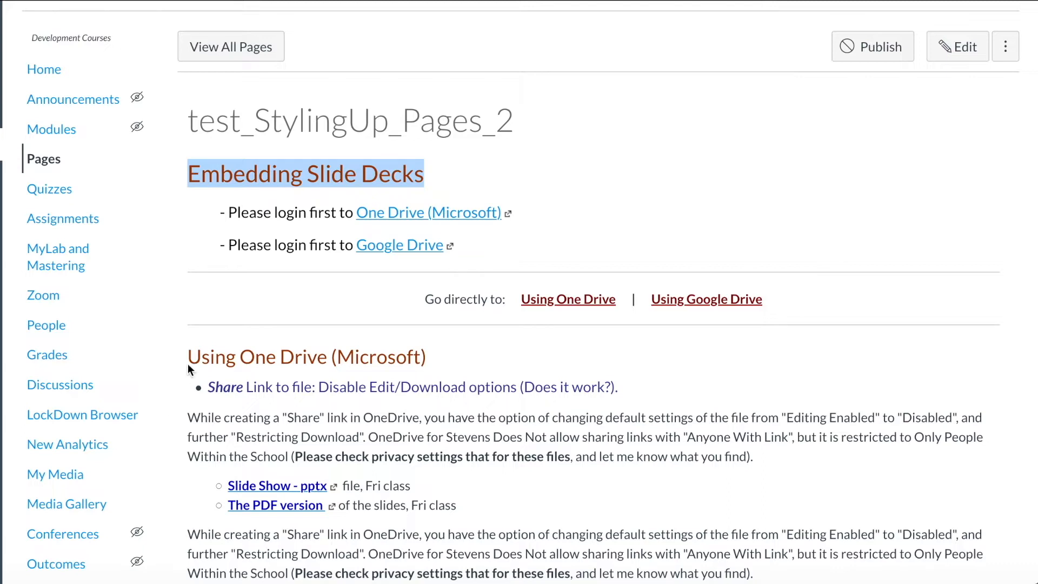
{"action": "left_click_drag", "start_coordinate": [187, 367], "coordinate": [444, 372]}
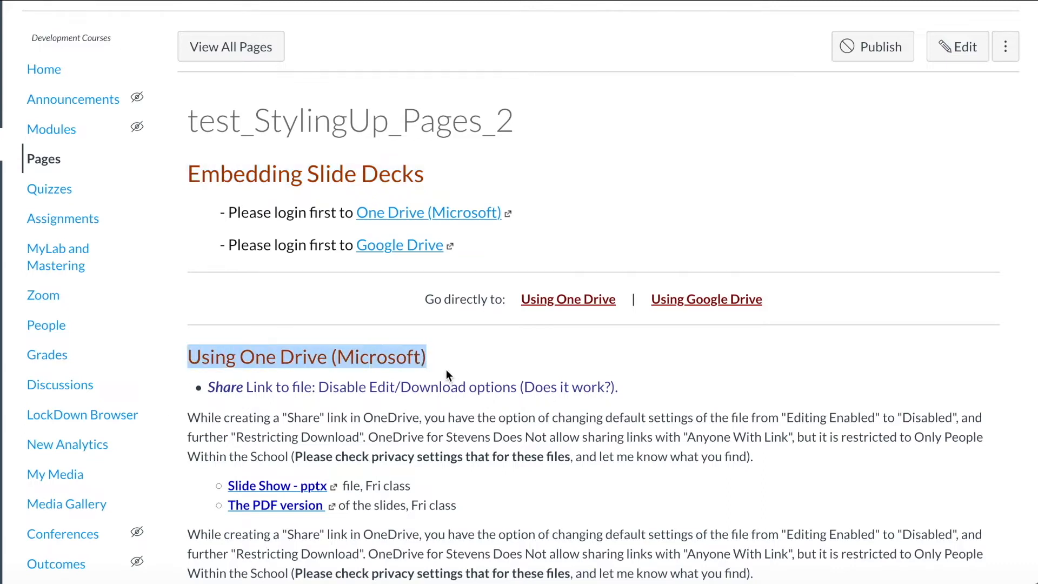
{"action": "left_click", "coordinate": [446, 369]}
{"action": "left_click_drag", "start_coordinate": [216, 208], "coordinate": [483, 257]}
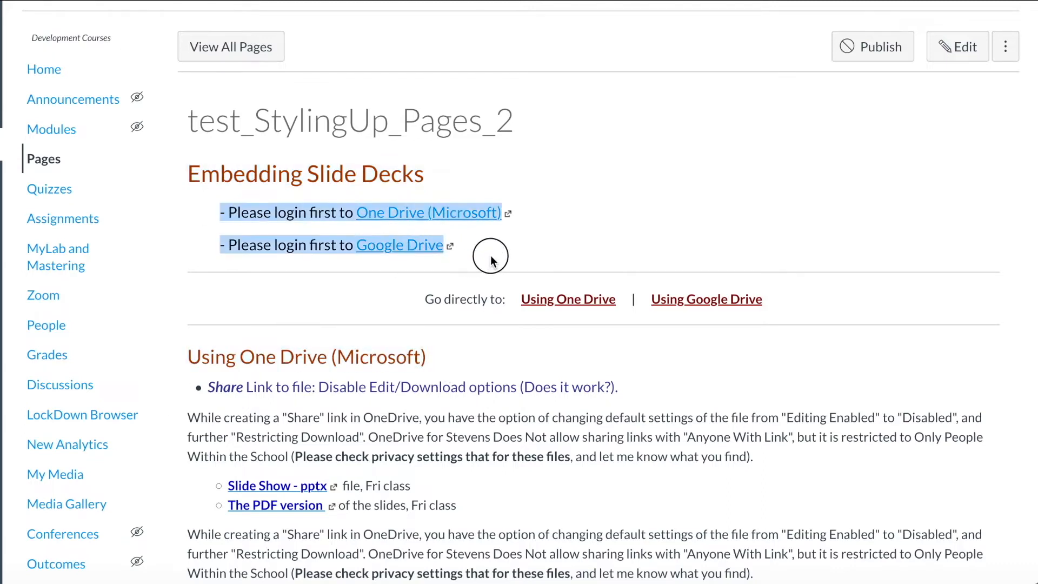
{"action": "left_click", "coordinate": [494, 255]}
{"action": "scroll", "coordinate": [413, 366], "scroll_direction": "down", "scroll_amount": 2}
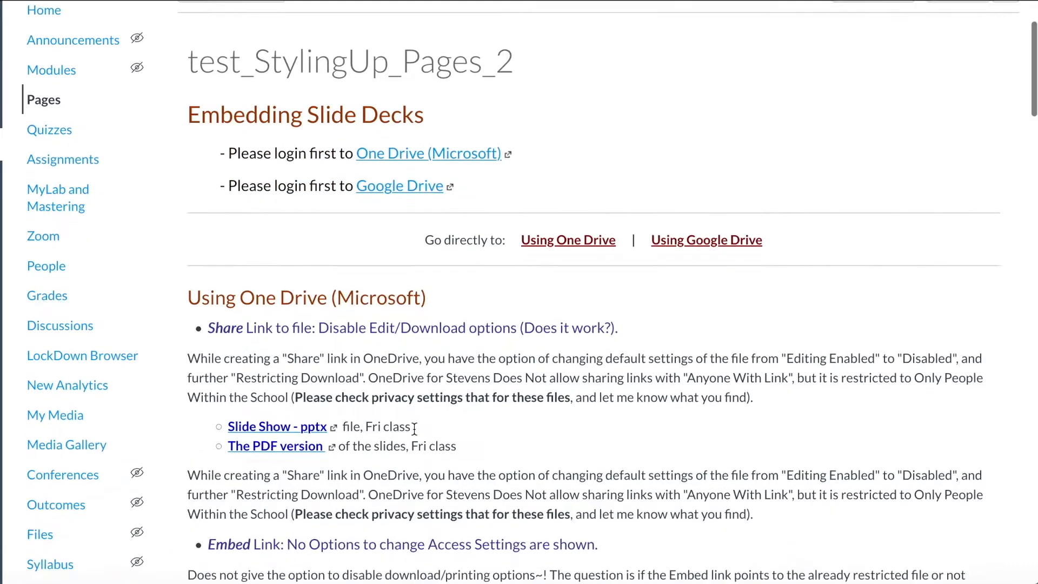
{"action": "left_click_drag", "start_coordinate": [208, 274], "coordinate": [324, 278]}
{"action": "left_click_drag", "start_coordinate": [222, 372], "coordinate": [418, 391]}
{"action": "scroll", "coordinate": [417, 391], "scroll_direction": "down", "scroll_amount": 6}
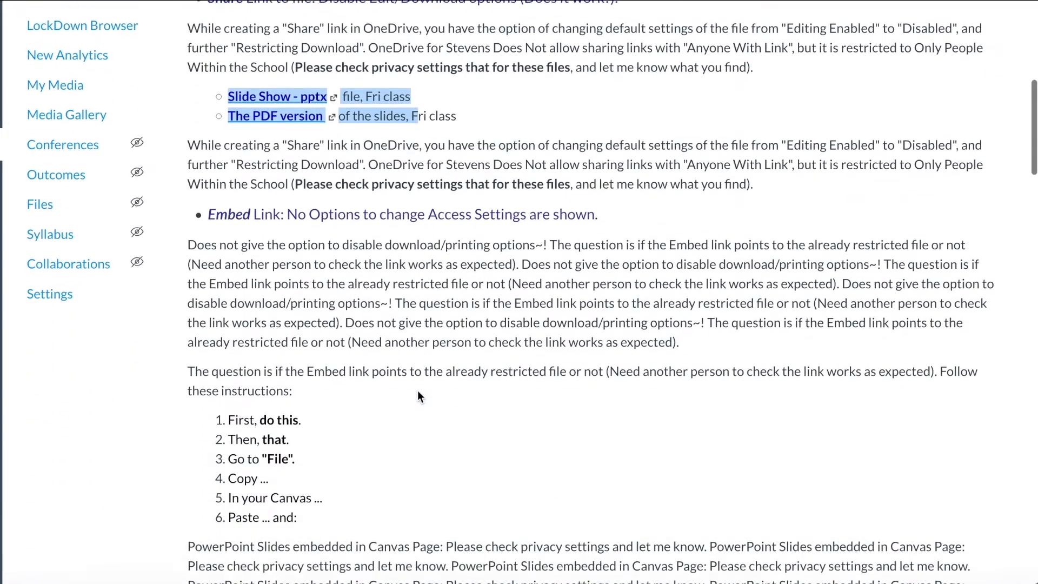
{"action": "left_click_drag", "start_coordinate": [210, 336], "coordinate": [332, 441]}
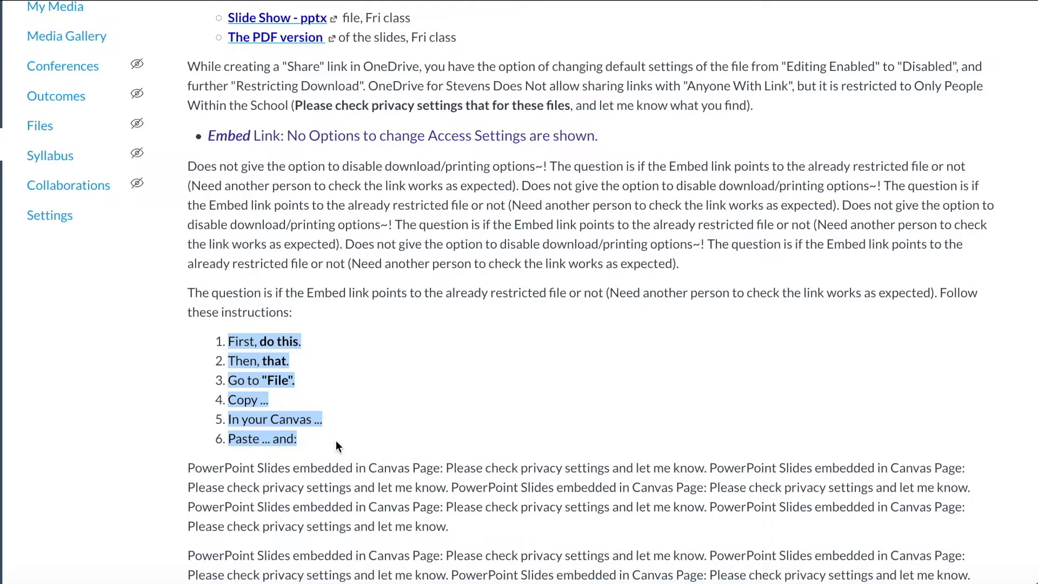
{"action": "scroll", "coordinate": [335, 440], "scroll_direction": "up", "scroll_amount": 6}
{"action": "scroll", "coordinate": [336, 447], "scroll_direction": "down", "scroll_amount": 1}
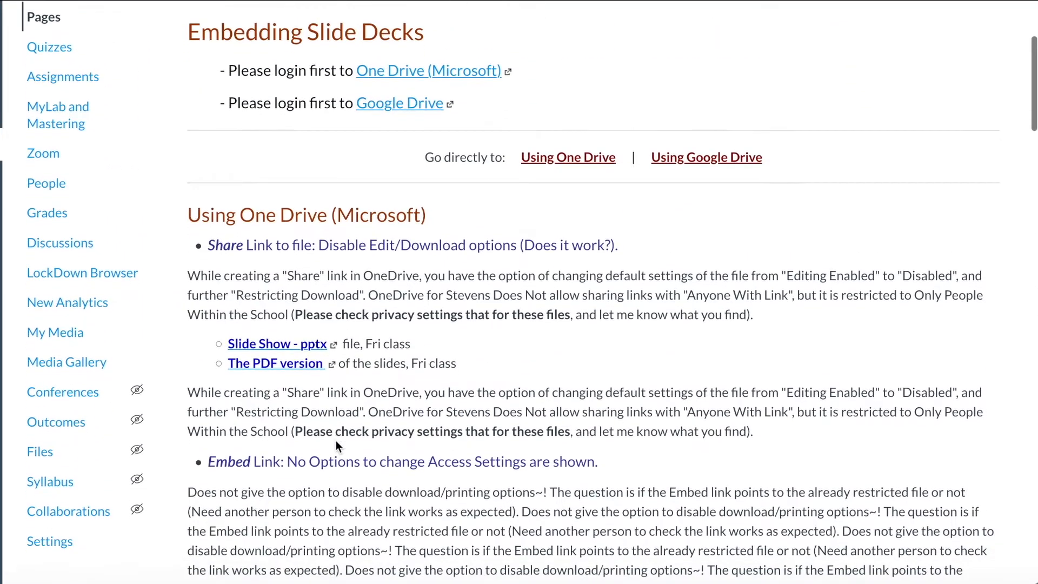
{"action": "double_click", "coordinate": [224, 245]}
{"action": "left_click", "coordinate": [281, 246]}
{"action": "triple_click", "coordinate": [280, 246]}
{"action": "double_click", "coordinate": [220, 219]}
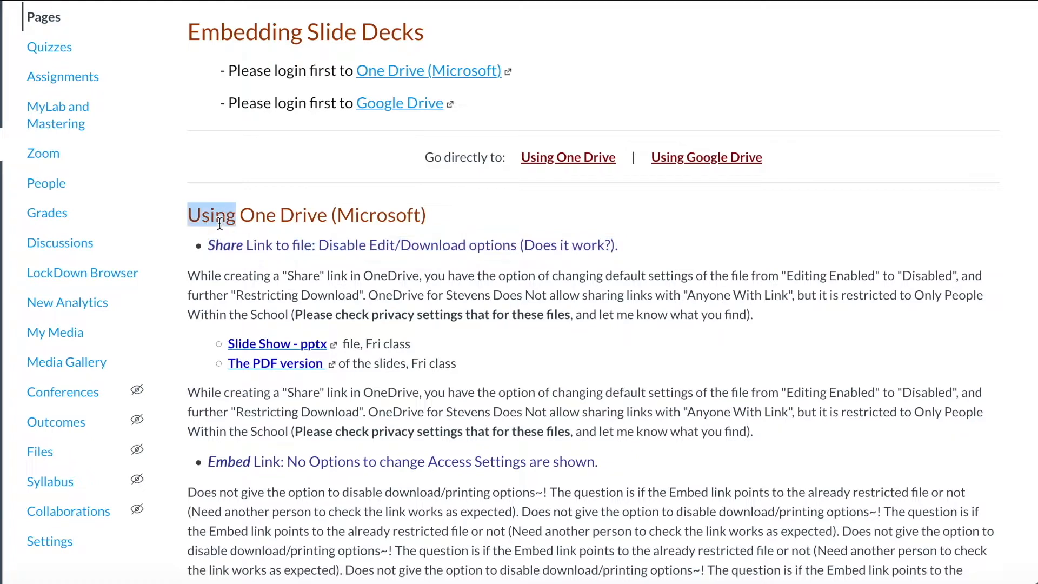
{"action": "double_click", "coordinate": [208, 37]}
{"action": "left_click", "coordinate": [282, 215]}
{"action": "left_click_drag", "start_coordinate": [354, 71], "coordinate": [500, 72]}
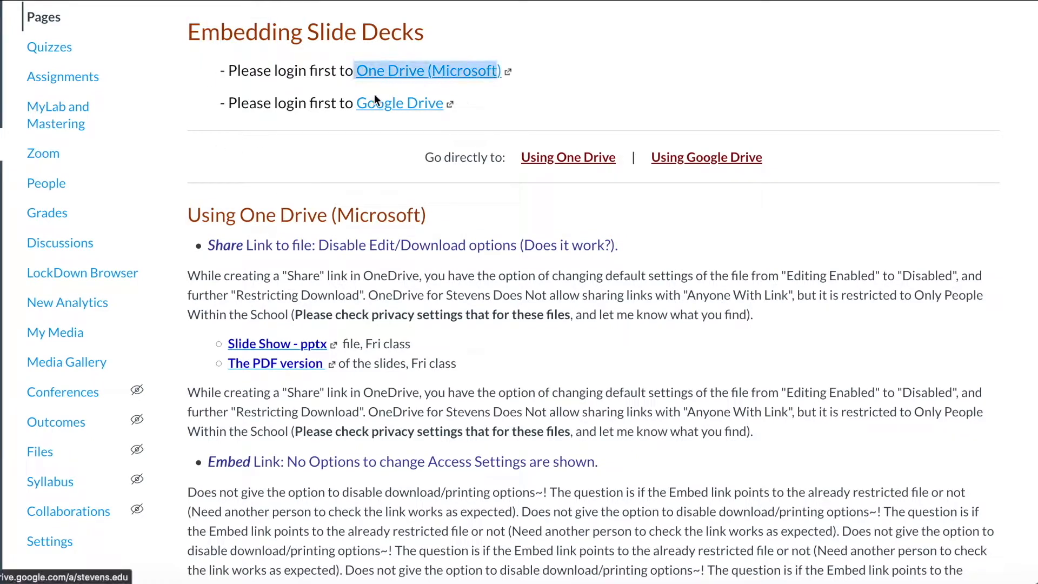
{"action": "left_click", "coordinate": [355, 99]}
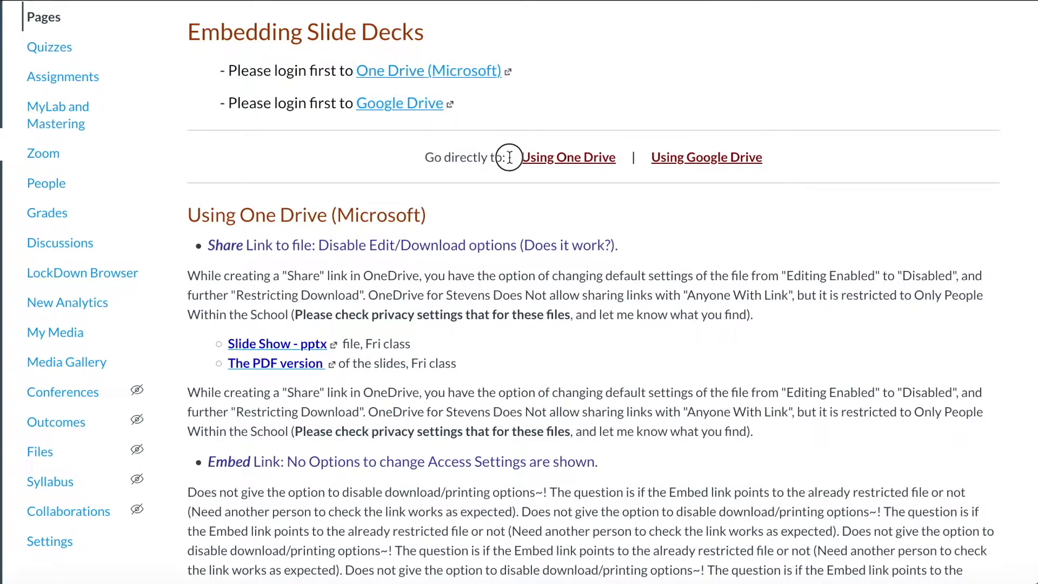
{"action": "triple_click", "coordinate": [479, 156]}
{"action": "left_click", "coordinate": [800, 151]}
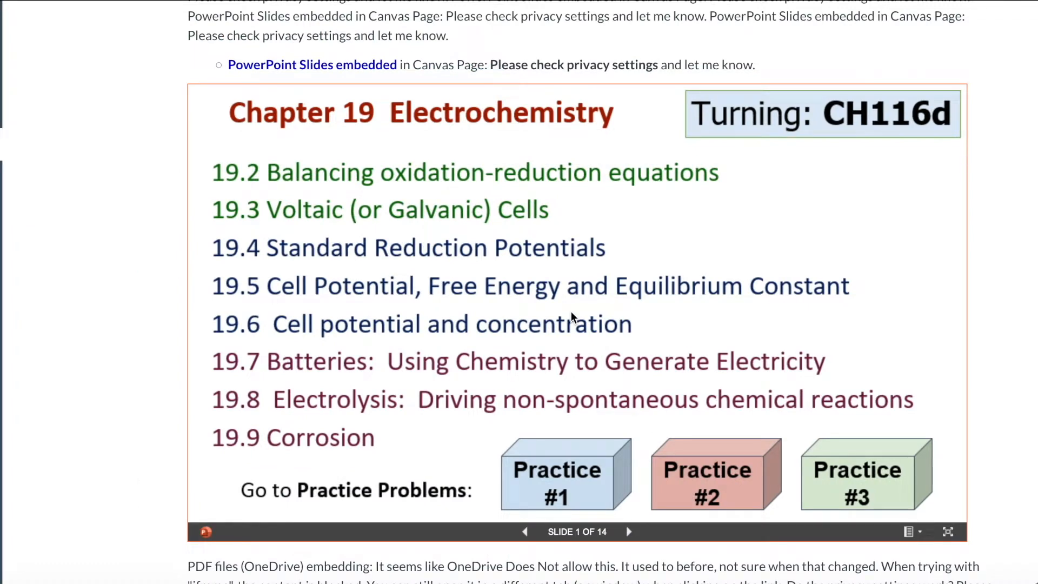
Step: Scroll back up the styled page from the embedded slide deck toward the top
{"action": "scroll", "coordinate": [571, 312], "scroll_direction": "up", "scroll_amount": 20}
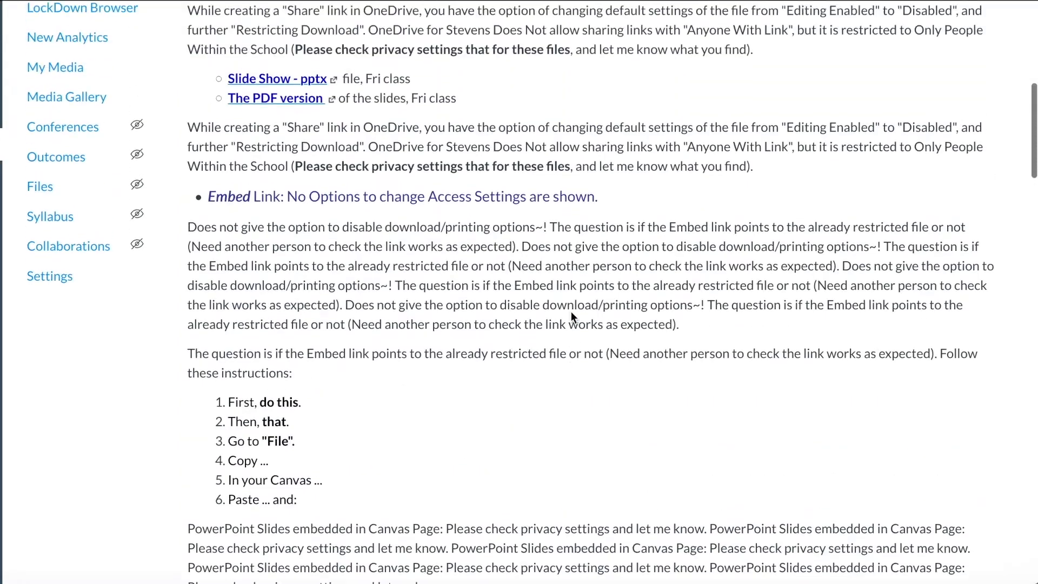
{"action": "scroll", "coordinate": [573, 316], "scroll_direction": "up", "scroll_amount": 3}
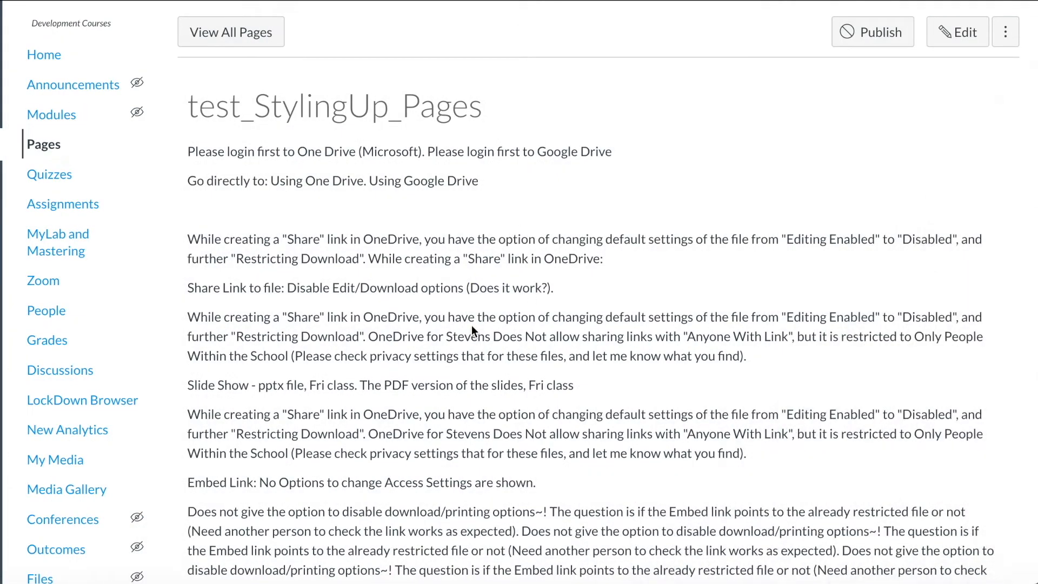
Step: Put test_StylingUp_Pages into edit mode with the cursor in the Rich Content Editor body
{"action": "left_click", "coordinate": [965, 32]}
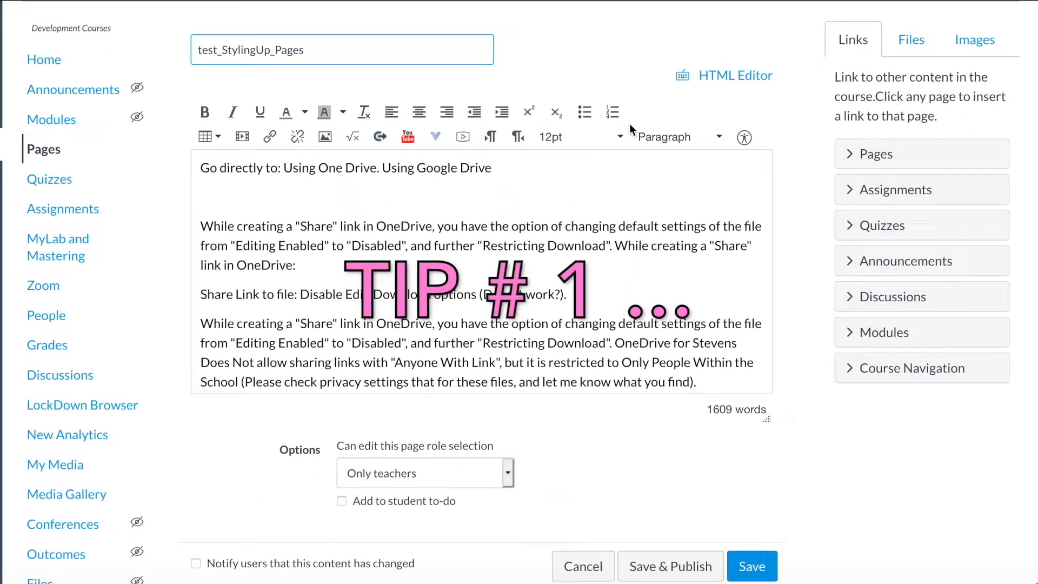
{"action": "left_click", "coordinate": [325, 194]}
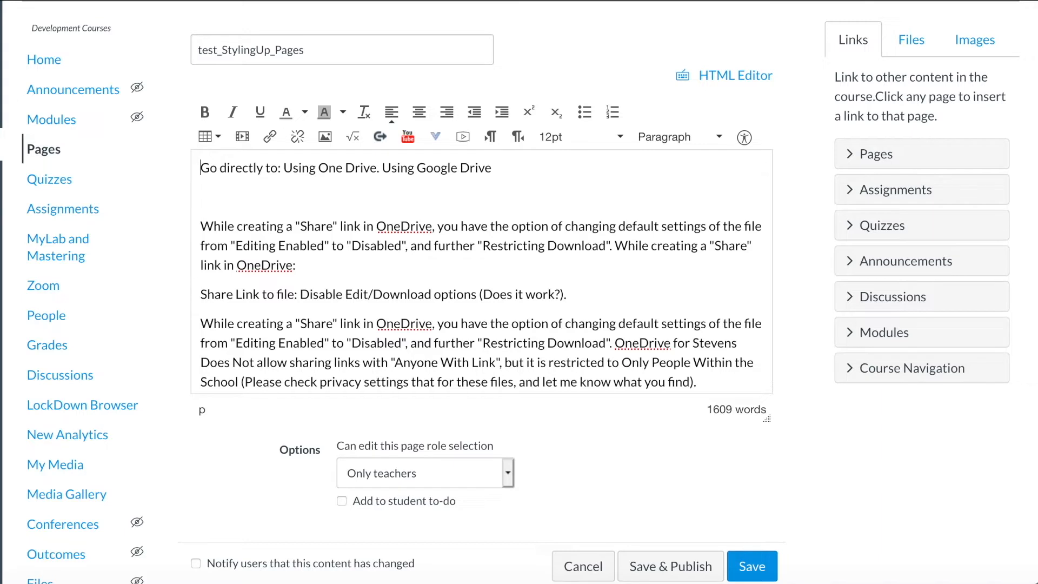
Step: Insert a blank paragraph above the 'Go directly to' line at the top of the body
{"action": "left_click_drag", "start_coordinate": [317, 167], "coordinate": [492, 167]}
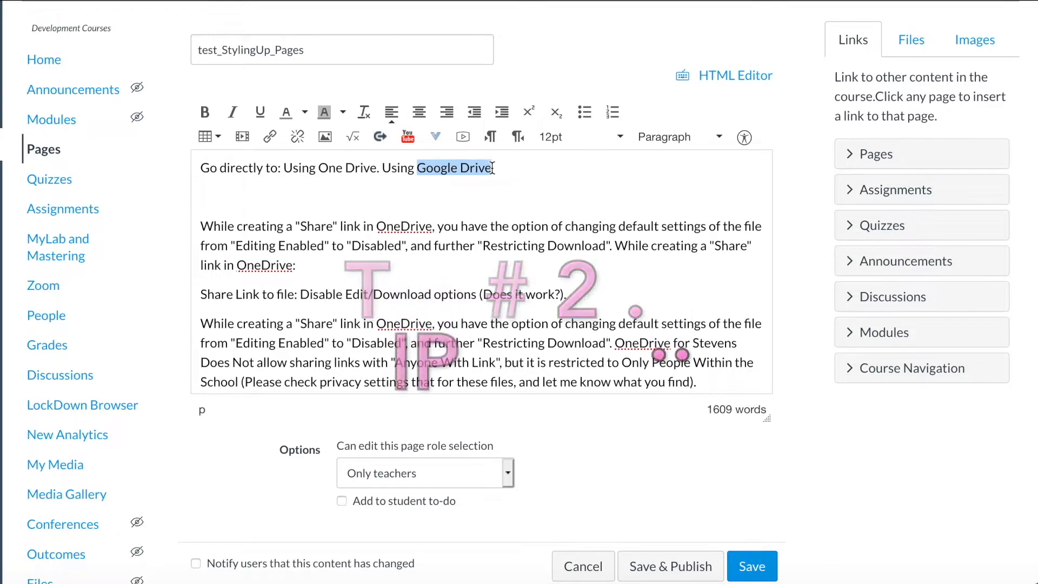
{"action": "left_click_drag", "start_coordinate": [400, 168], "coordinate": [490, 168]}
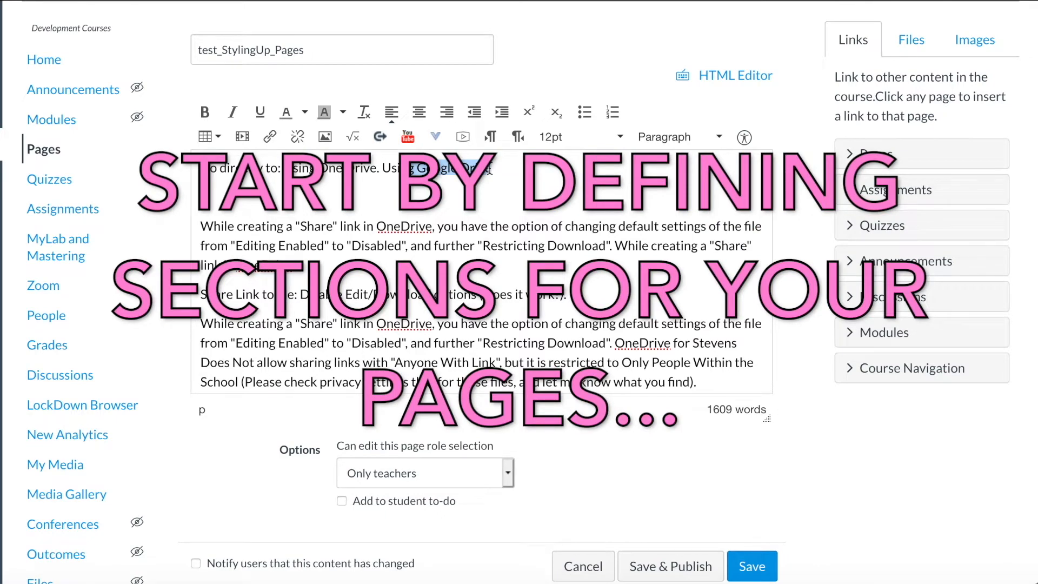
{"action": "key", "text": "Up"}
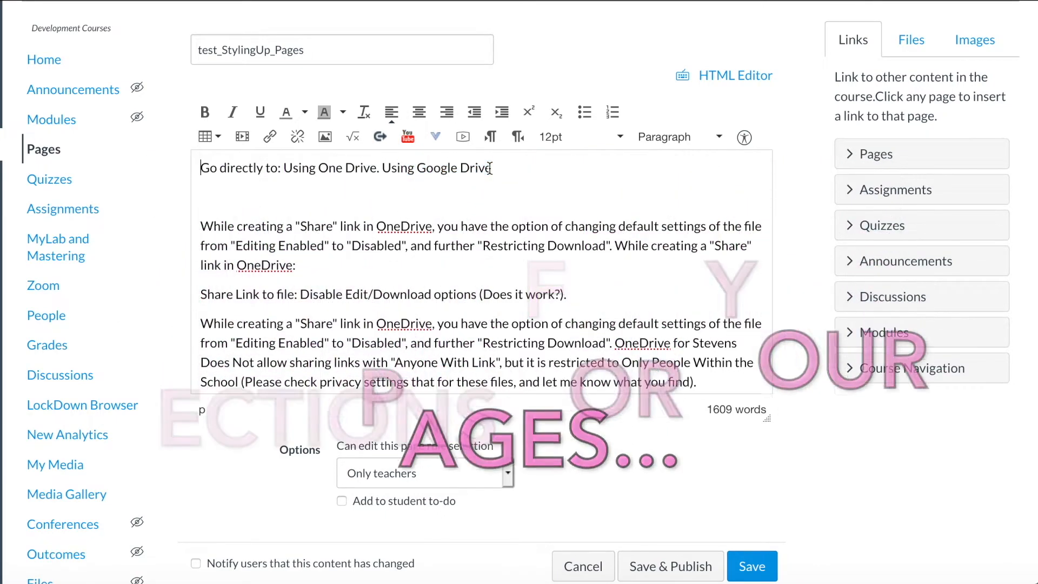
{"action": "key", "text": "Return"}
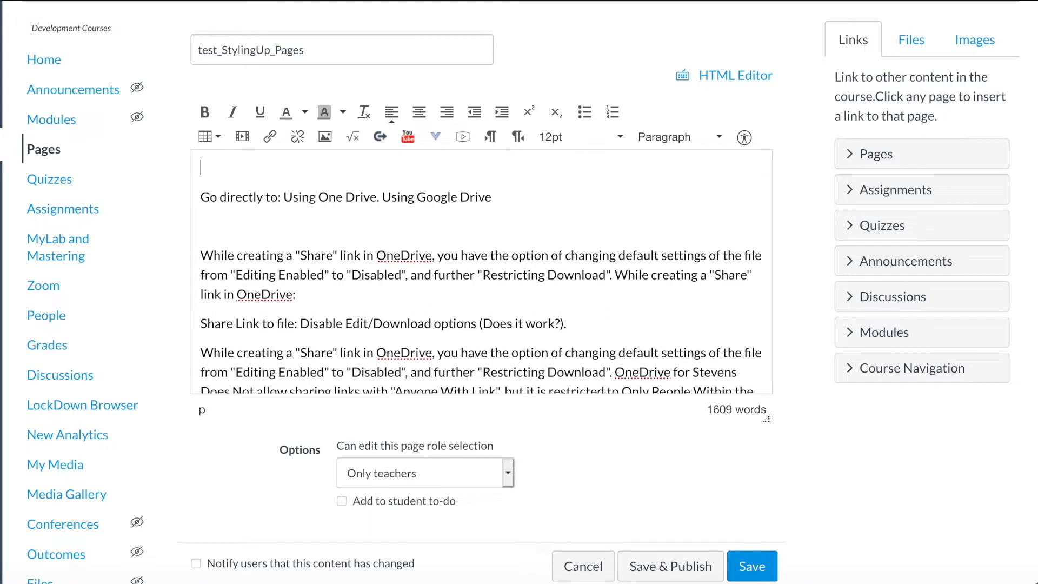
Step: Type 'Embedding Slide Decks.' on the blank top line and select it for heading formatting
{"action": "type", "text": "Embedding Slide Decks."}
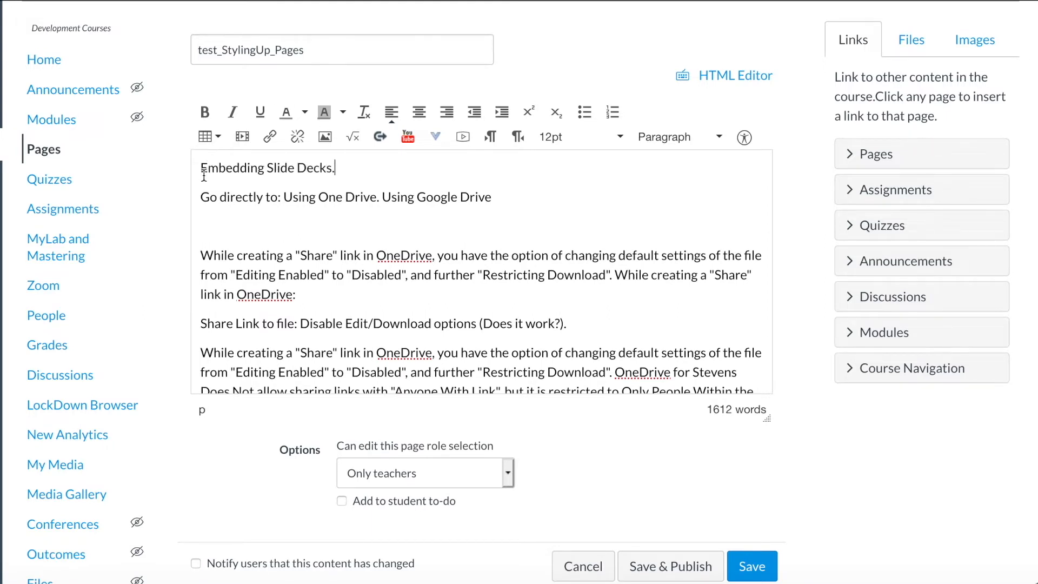
{"action": "left_click_drag", "start_coordinate": [200, 168], "coordinate": [376, 158]}
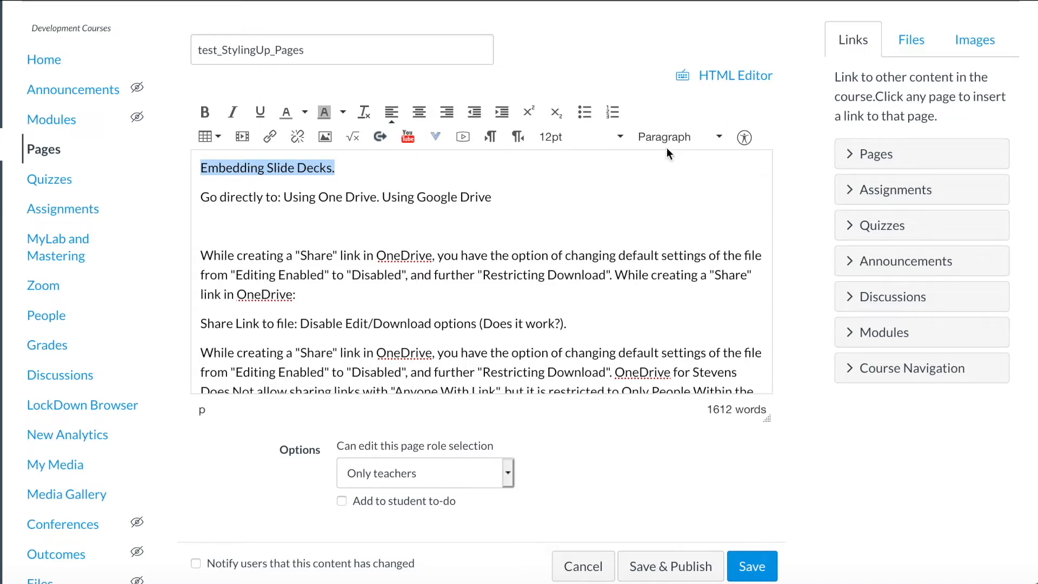
{"action": "left_click", "coordinate": [718, 142]}
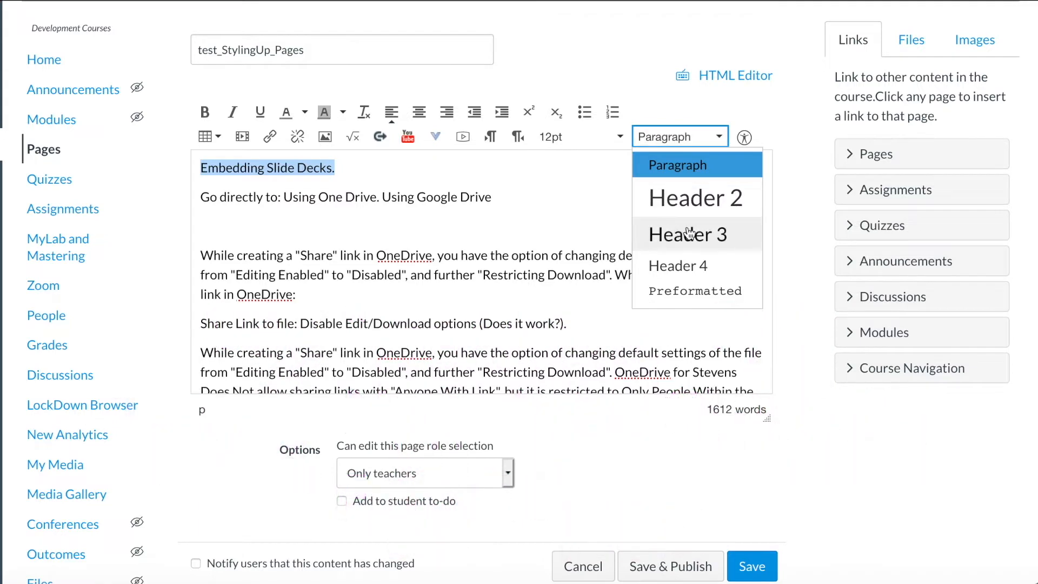
Step: Format 'Embedding Slide Decks.' as a Header 2 heading after trying Header 3 and 4
{"action": "left_click", "coordinate": [740, 210]}
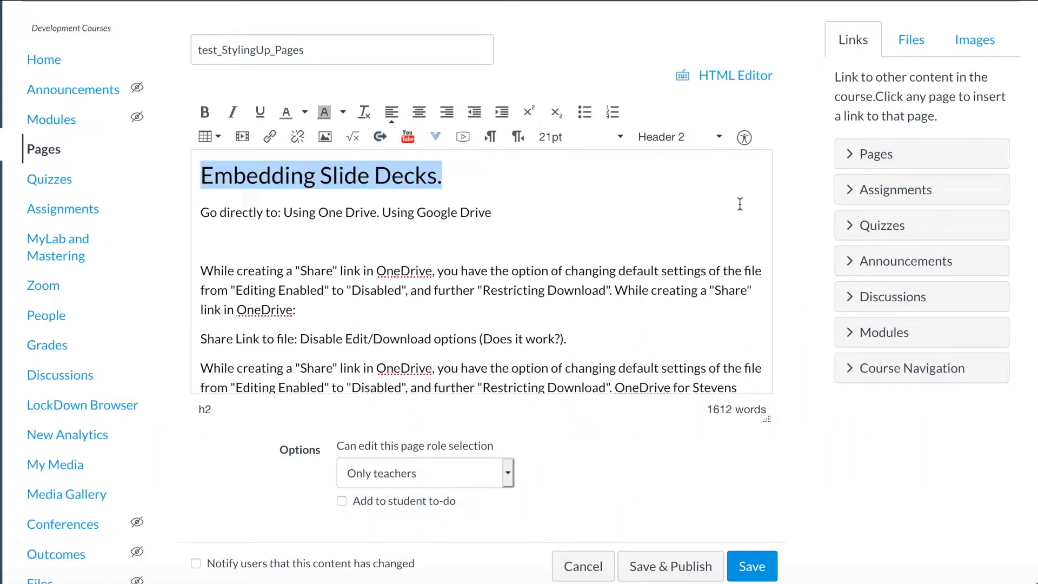
{"action": "left_click", "coordinate": [708, 137]}
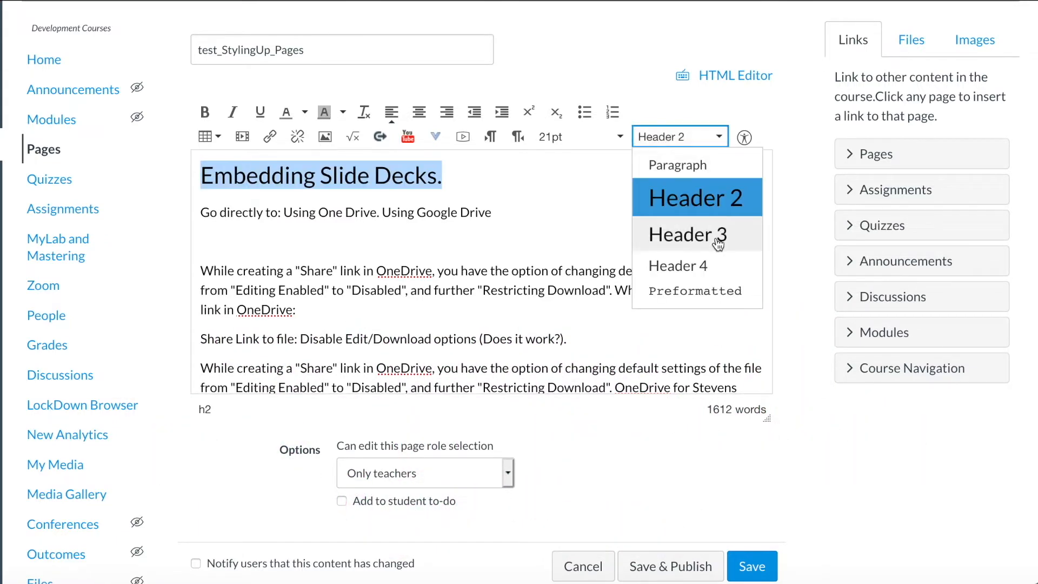
{"action": "left_click", "coordinate": [718, 244]}
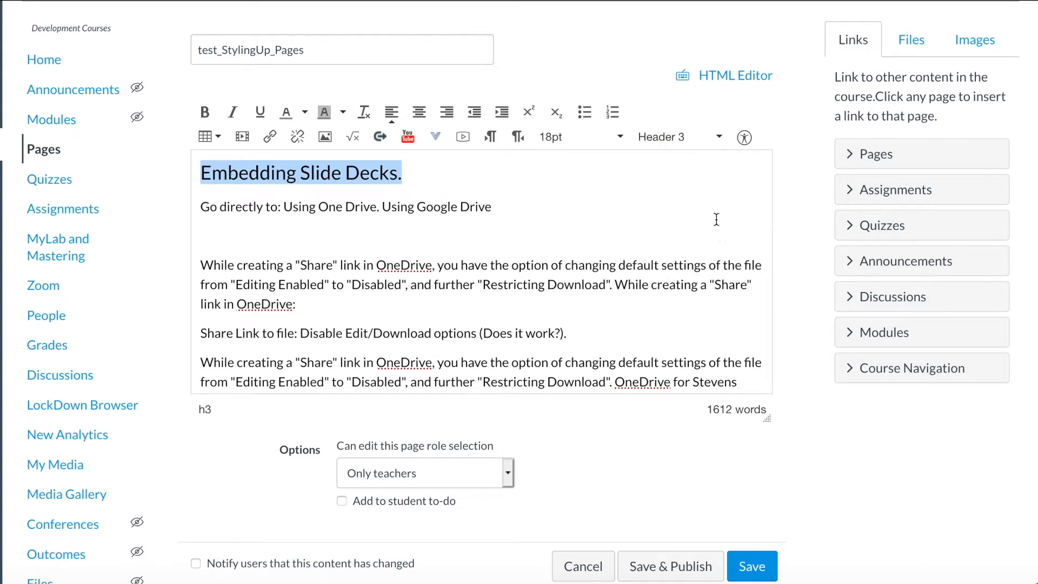
{"action": "left_click", "coordinate": [698, 140]}
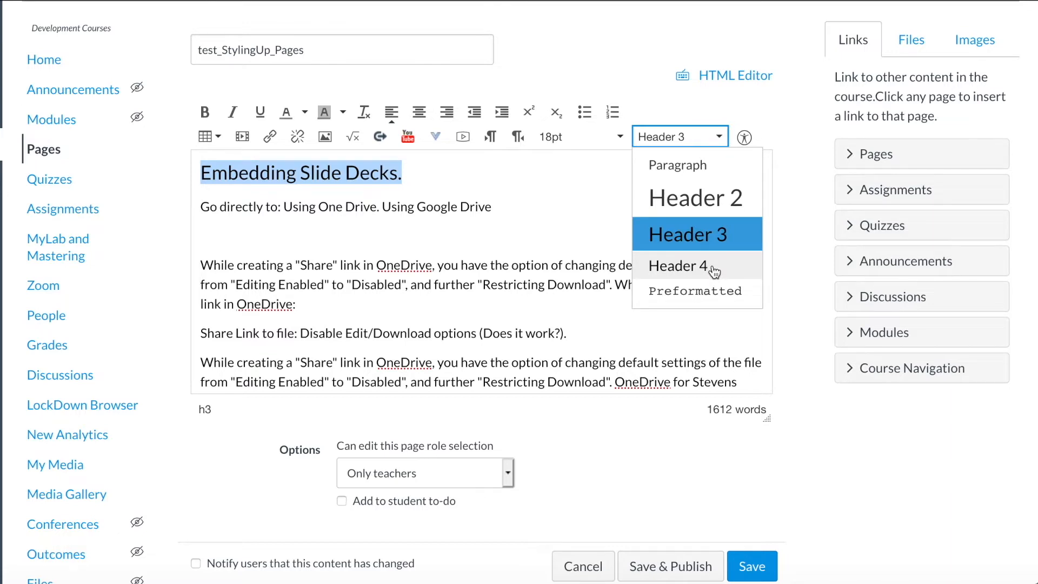
{"action": "left_click", "coordinate": [714, 268]}
{"action": "left_click", "coordinate": [701, 140]}
{"action": "left_click", "coordinate": [677, 196]}
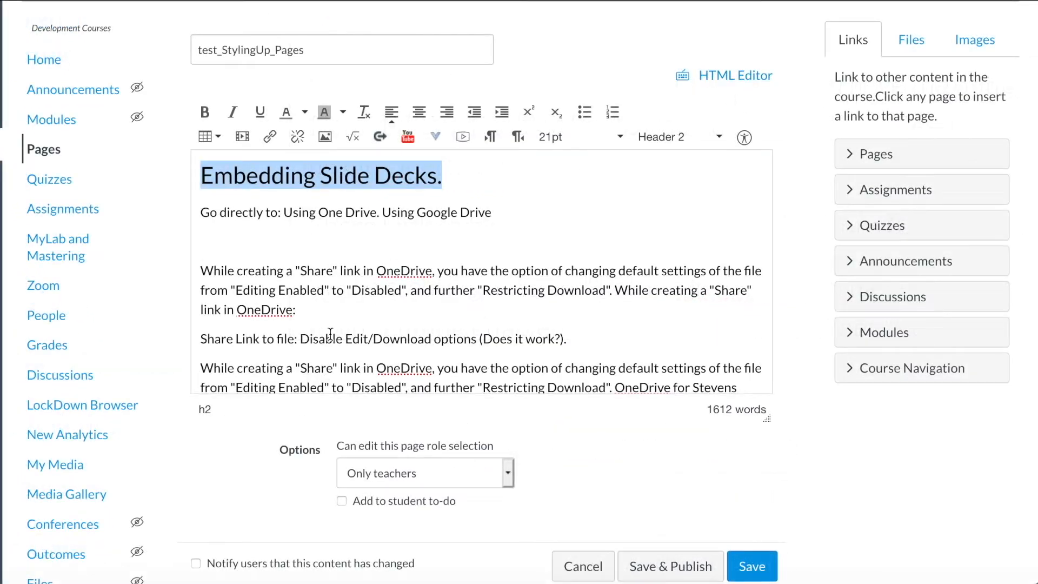
{"action": "left_click", "coordinate": [279, 243]}
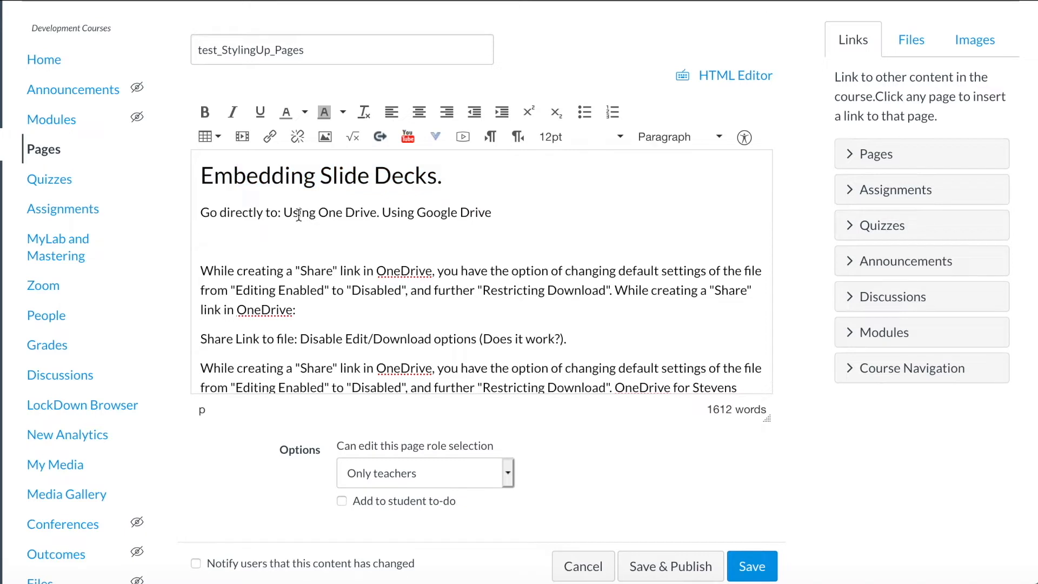
Step: Add 'Using Microsoft One Drive.' below the 'Go directly to' line as a Header 3 heading
{"action": "left_click_drag", "start_coordinate": [283, 213], "coordinate": [498, 210]}
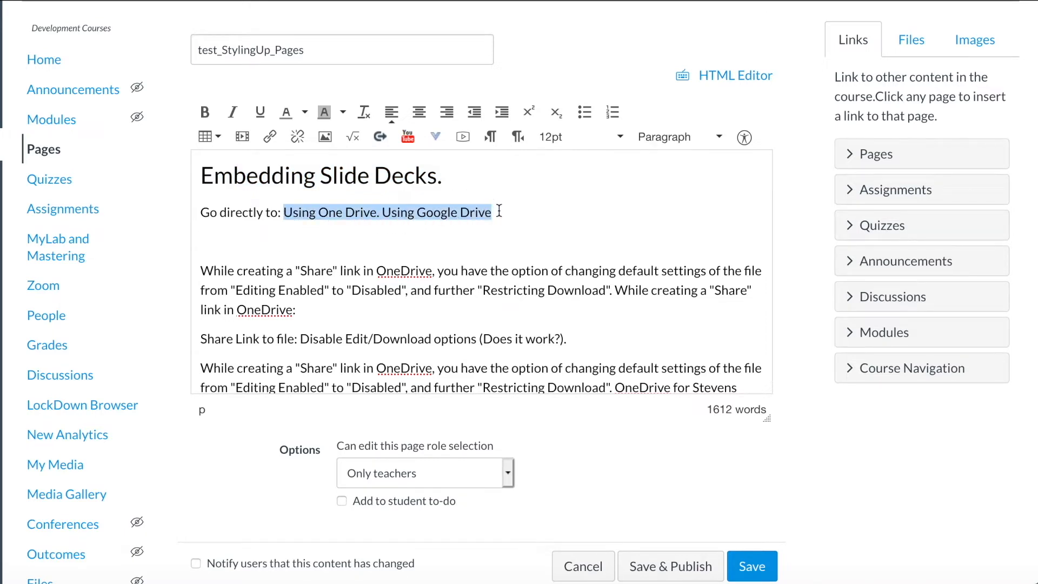
{"action": "left_click", "coordinate": [498, 210]}
{"action": "scroll", "coordinate": [357, 256], "scroll_direction": "down", "scroll_amount": 10}
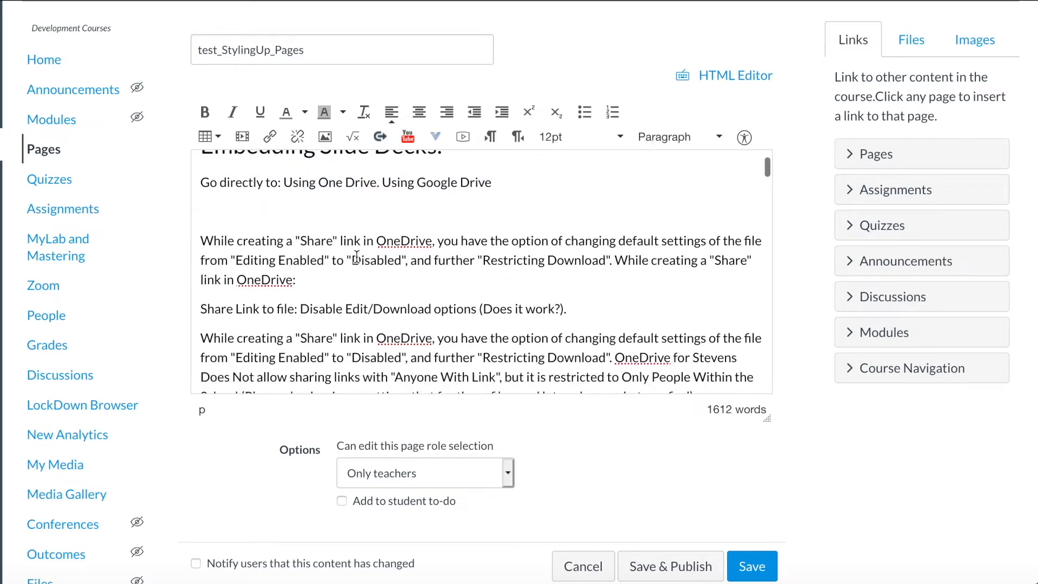
{"action": "scroll", "coordinate": [357, 256], "scroll_direction": "down", "scroll_amount": 10}
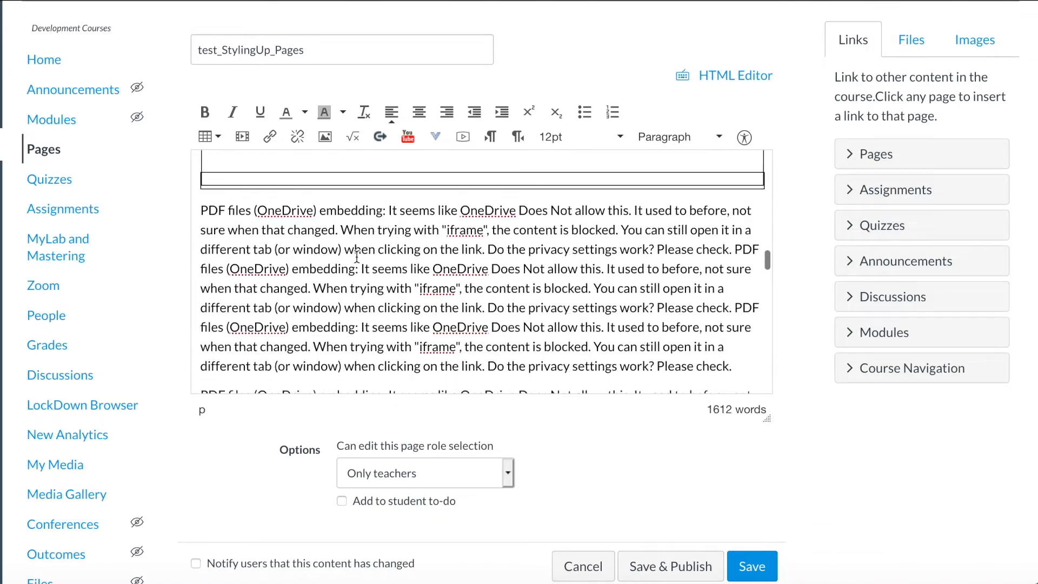
{"action": "scroll", "coordinate": [357, 256], "scroll_direction": "up", "scroll_amount": 10}
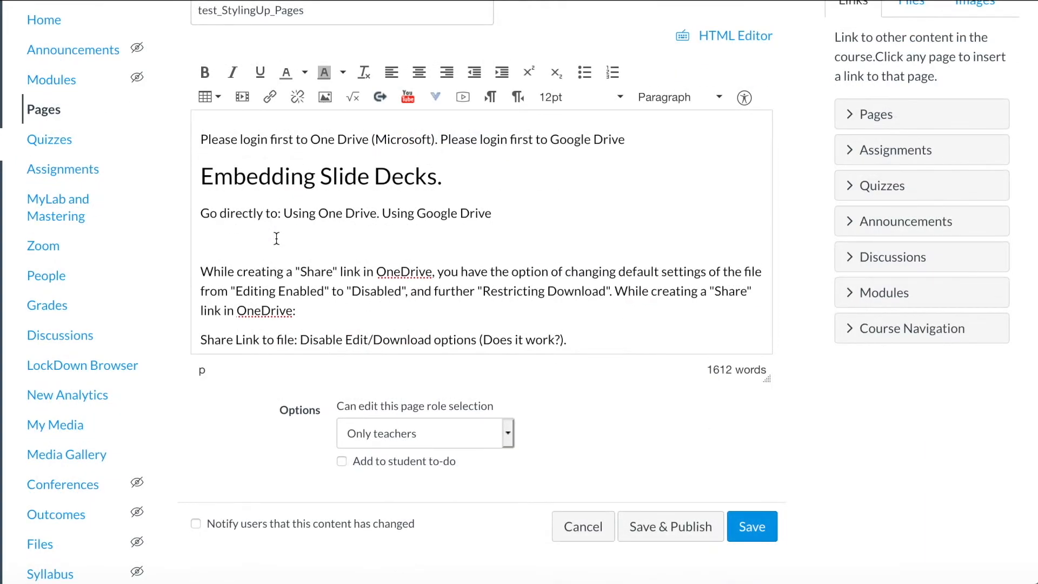
{"action": "type", "text": "Using Microsoft One Drive."}
{"action": "scroll", "coordinate": [519, 292], "scroll_direction": "up", "scroll_amount": 1}
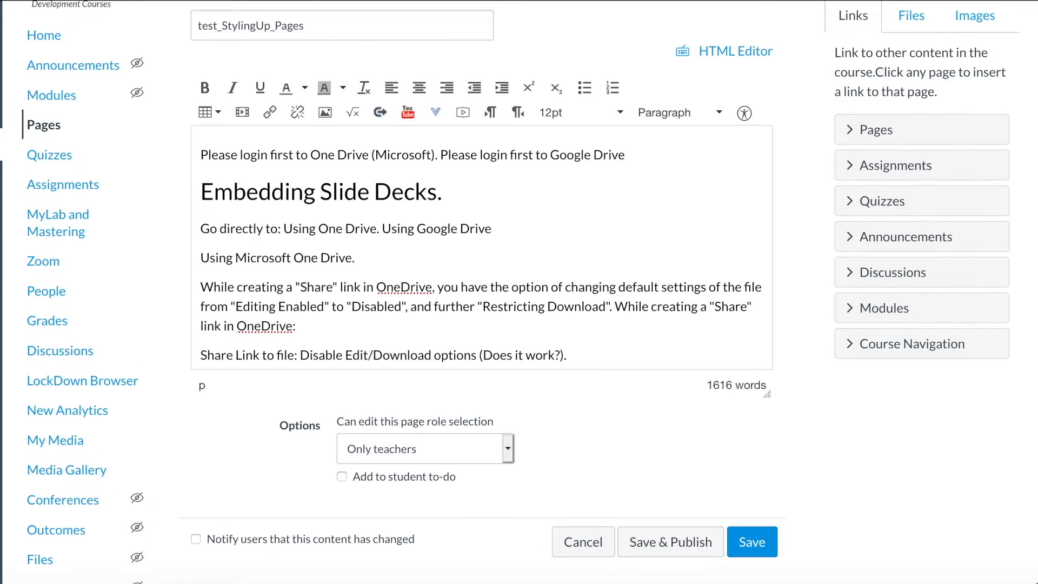
{"action": "left_click_drag", "start_coordinate": [196, 262], "coordinate": [366, 257]}
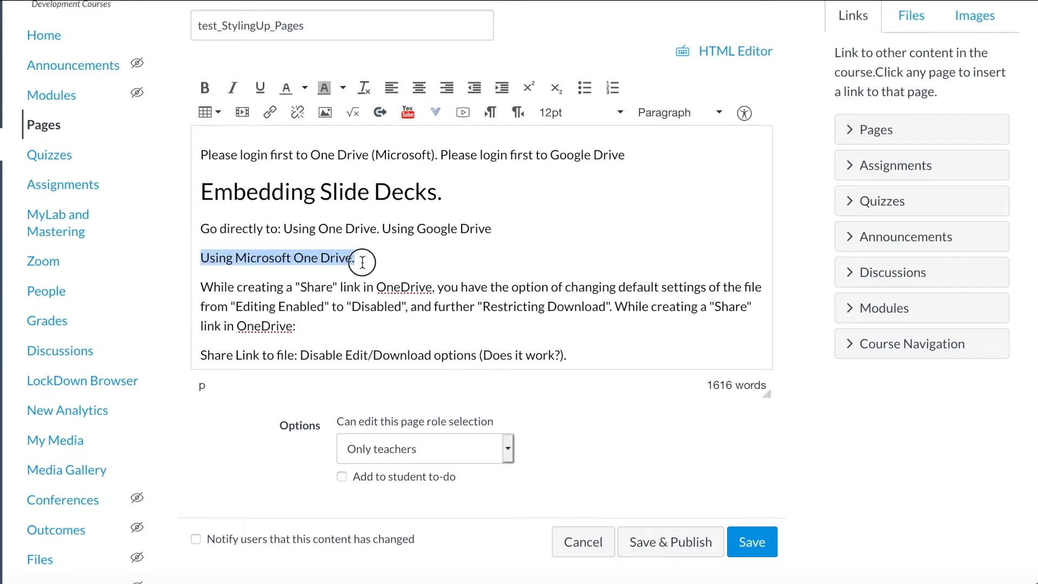
{"action": "left_click", "coordinate": [718, 114]}
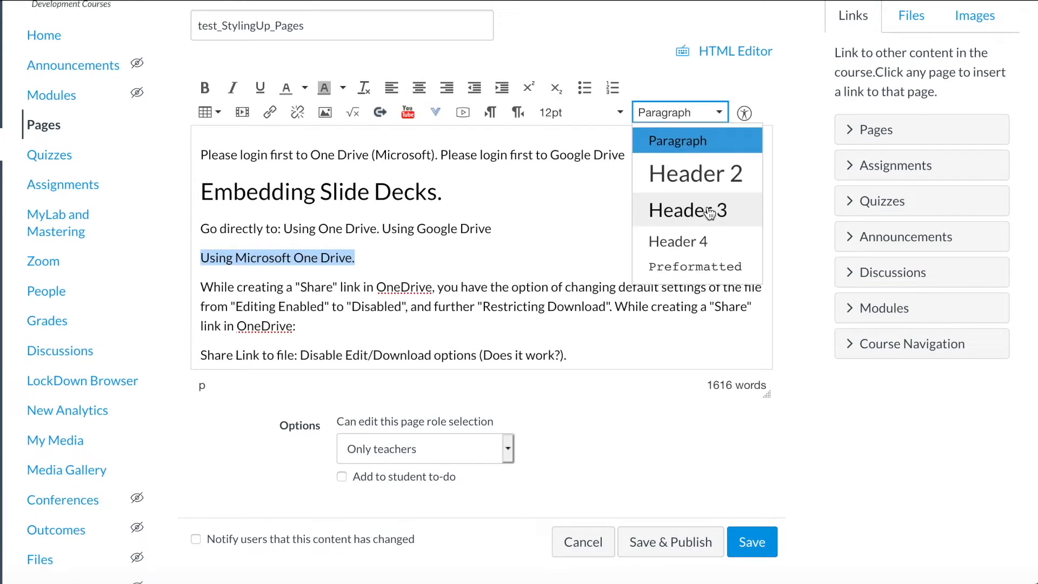
{"action": "left_click", "coordinate": [740, 216]}
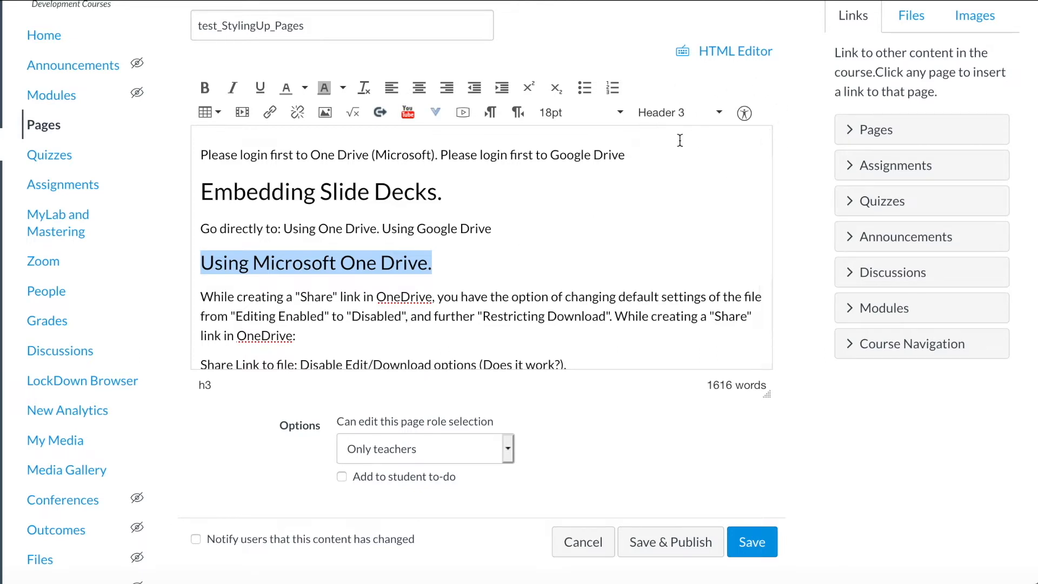
{"action": "left_click", "coordinate": [378, 245]}
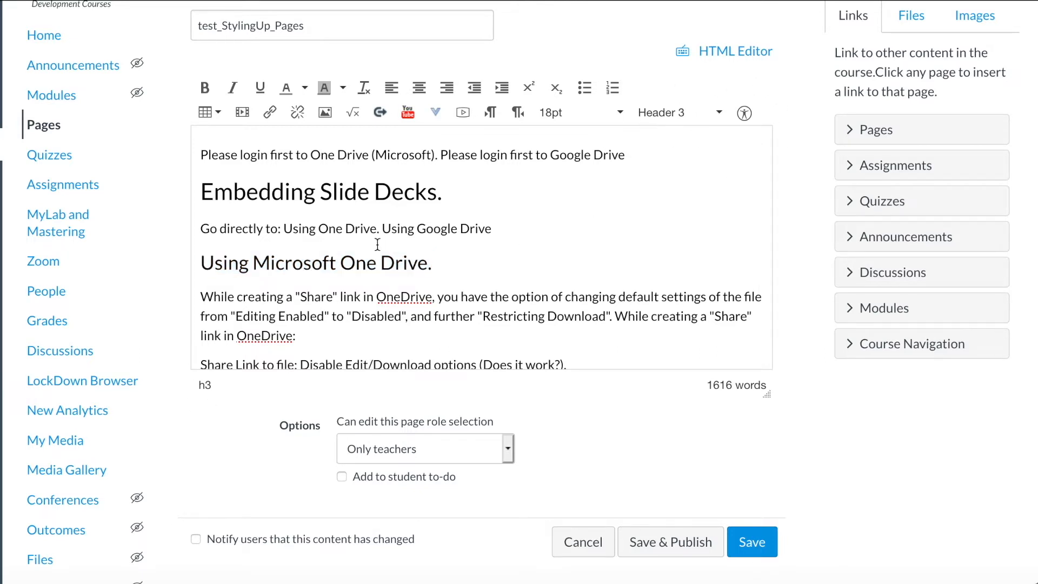
{"action": "left_click_drag", "start_coordinate": [201, 196], "coordinate": [442, 196]}
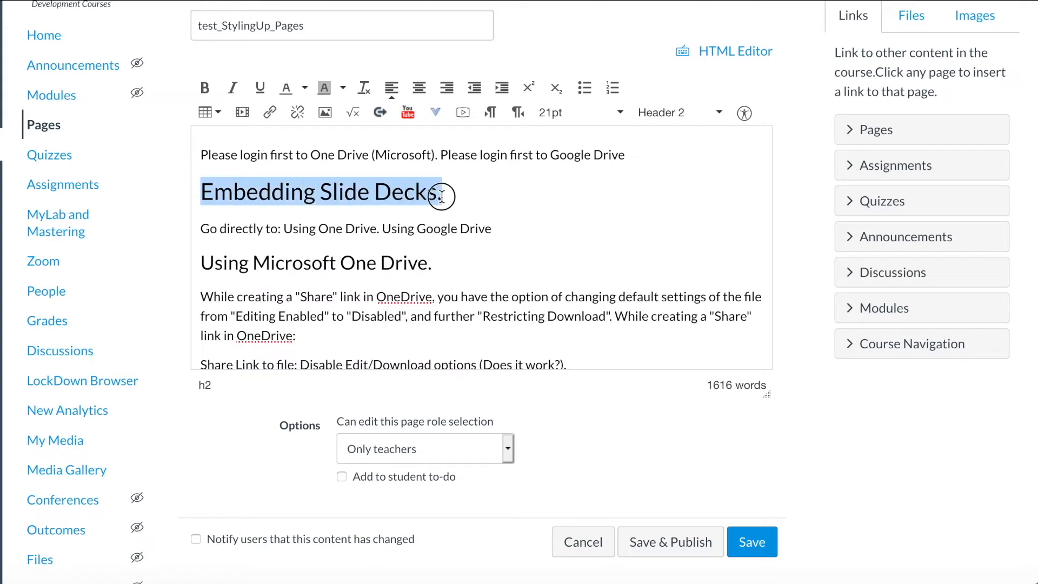
Step: Colour the 'Embedding Slide Decks.' and 'Using Microsoft One Drive.' headings dark red
{"action": "left_click", "coordinate": [305, 88]}
{"action": "left_click", "coordinate": [281, 105]}
{"action": "left_click", "coordinate": [299, 261]}
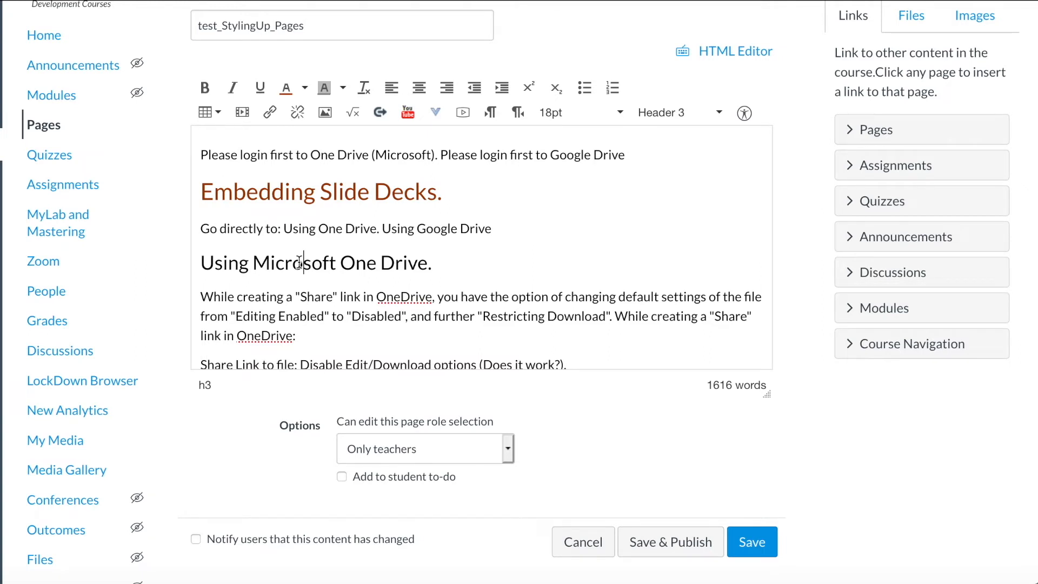
{"action": "triple_click", "coordinate": [299, 264]}
{"action": "left_click", "coordinate": [286, 88]}
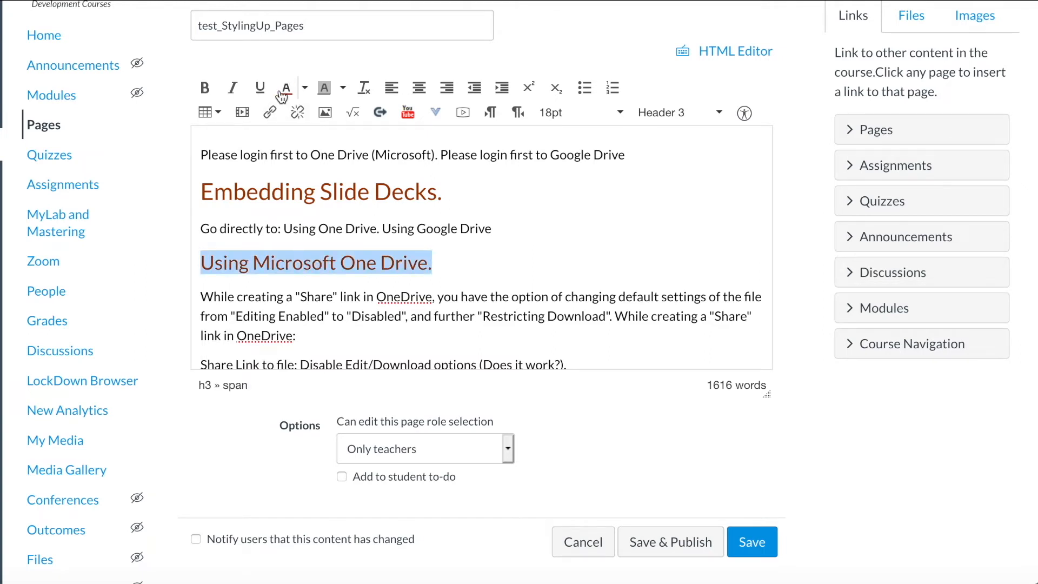
{"action": "left_click", "coordinate": [456, 272]}
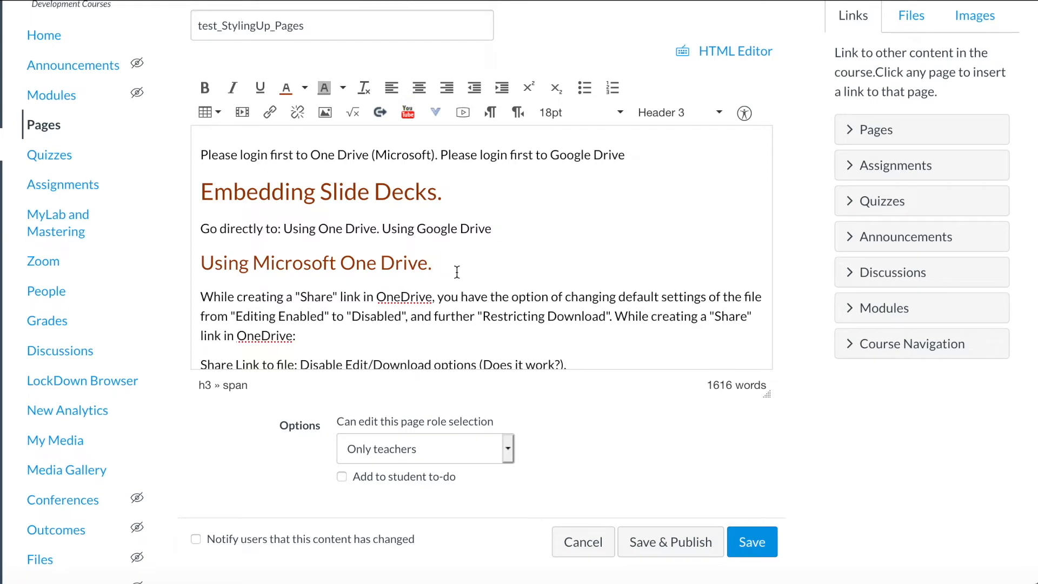
Step: Add 'Using Google Drive.' further down the page as a dark red Header 3 heading
{"action": "scroll", "coordinate": [457, 271], "scroll_direction": "down", "scroll_amount": 10}
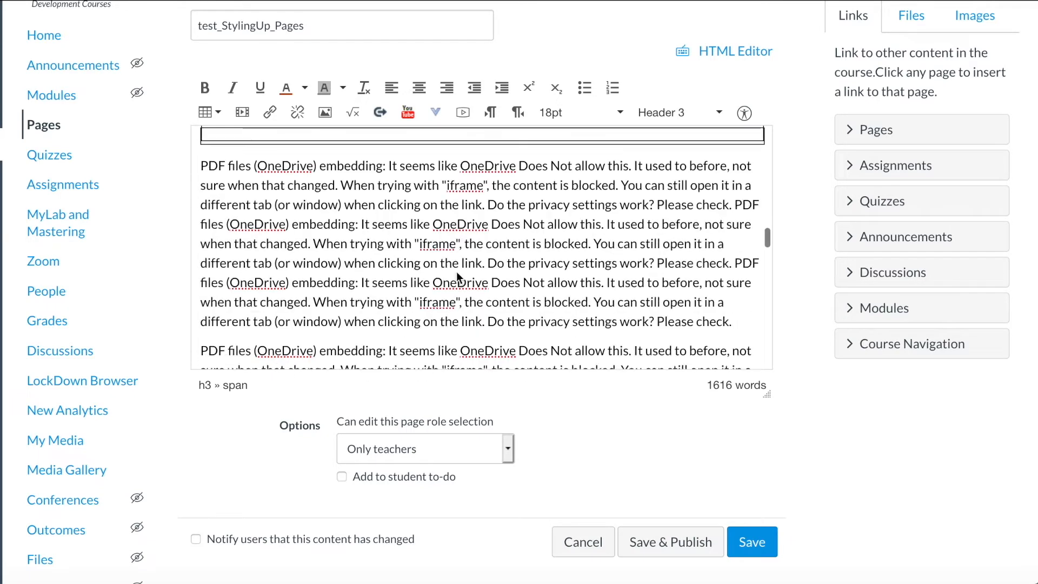
{"action": "left_click", "coordinate": [210, 273]}
{"action": "type", "text": "Using Google Drive."}
{"action": "triple_click", "coordinate": [211, 270]}
{"action": "left_click", "coordinate": [676, 112]}
{"action": "left_click", "coordinate": [684, 208]}
{"action": "left_click", "coordinate": [285, 89]}
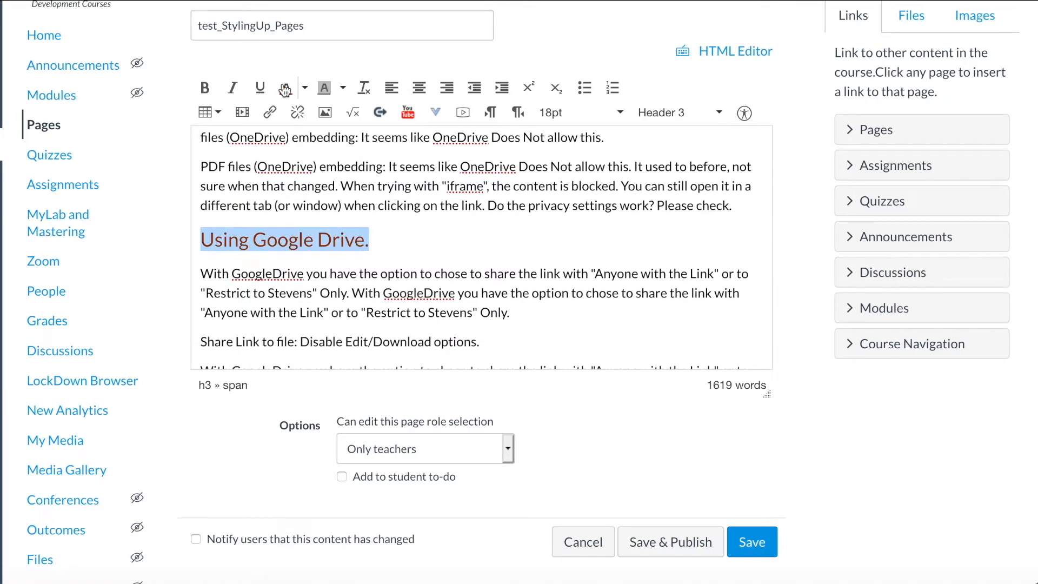
{"action": "left_click", "coordinate": [398, 256]}
{"action": "scroll", "coordinate": [398, 255], "scroll_direction": "up", "scroll_amount": 3}
{"action": "scroll", "coordinate": [398, 255], "scroll_direction": "down", "scroll_amount": 4}
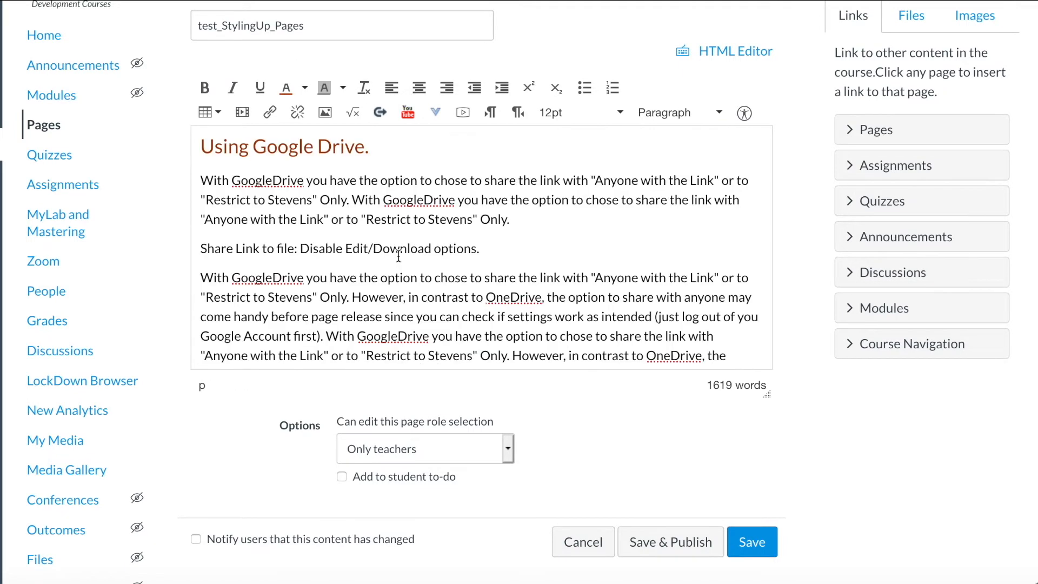
{"action": "scroll", "coordinate": [398, 255], "scroll_direction": "up", "scroll_amount": 15}
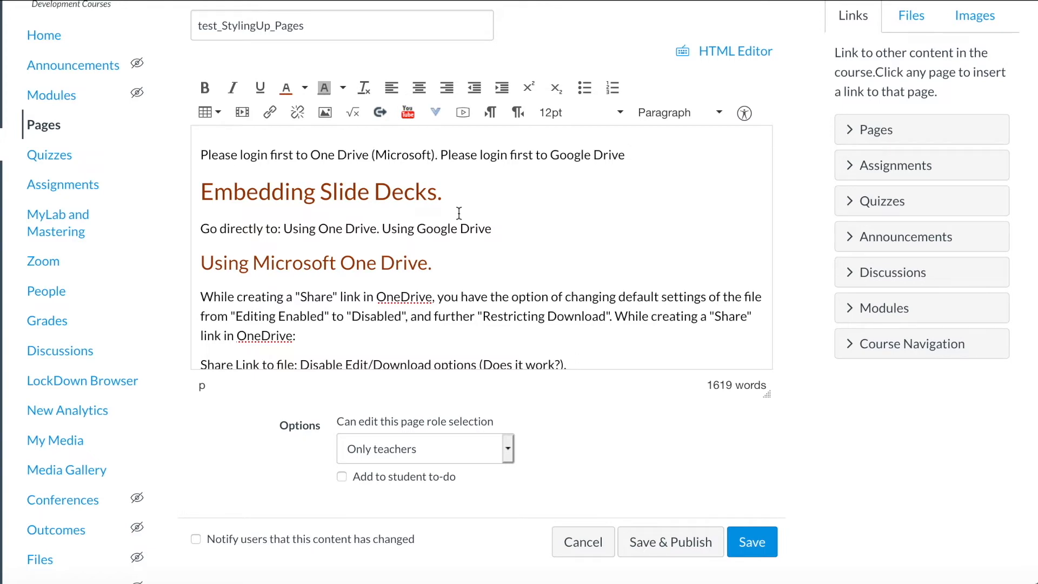
Step: Break the login sentence into separate One Drive and Google Drive lines and indent both
{"action": "key", "text": "Return"}
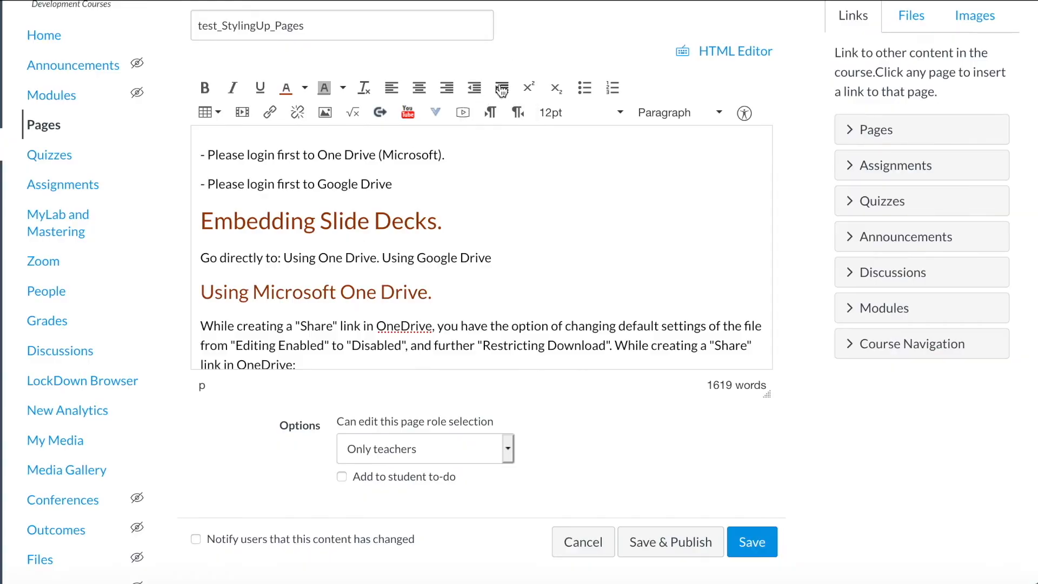
{"action": "left_click", "coordinate": [502, 89]}
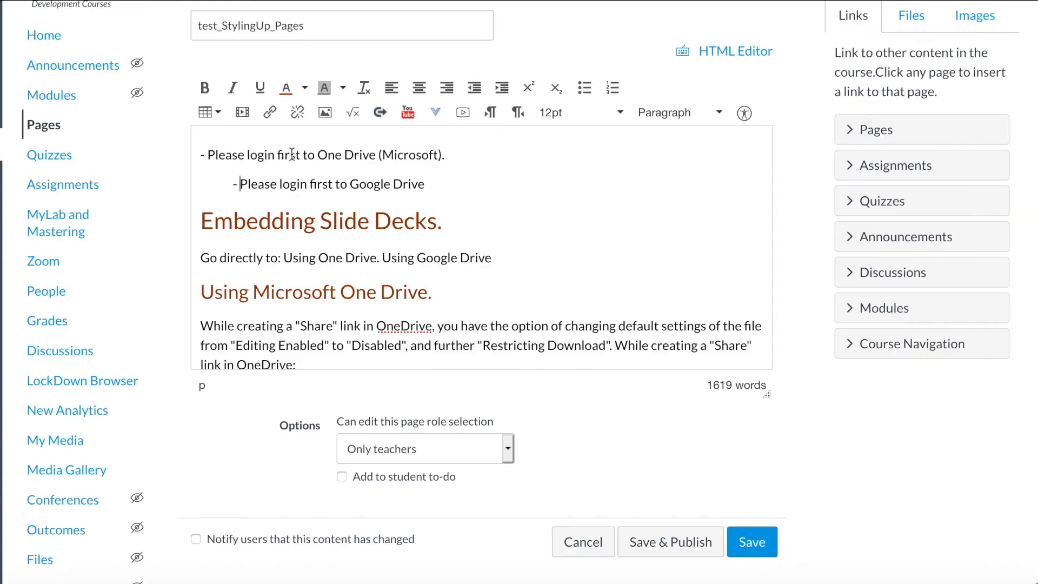
{"action": "left_click", "coordinate": [508, 94]}
{"action": "left_click", "coordinate": [240, 219]}
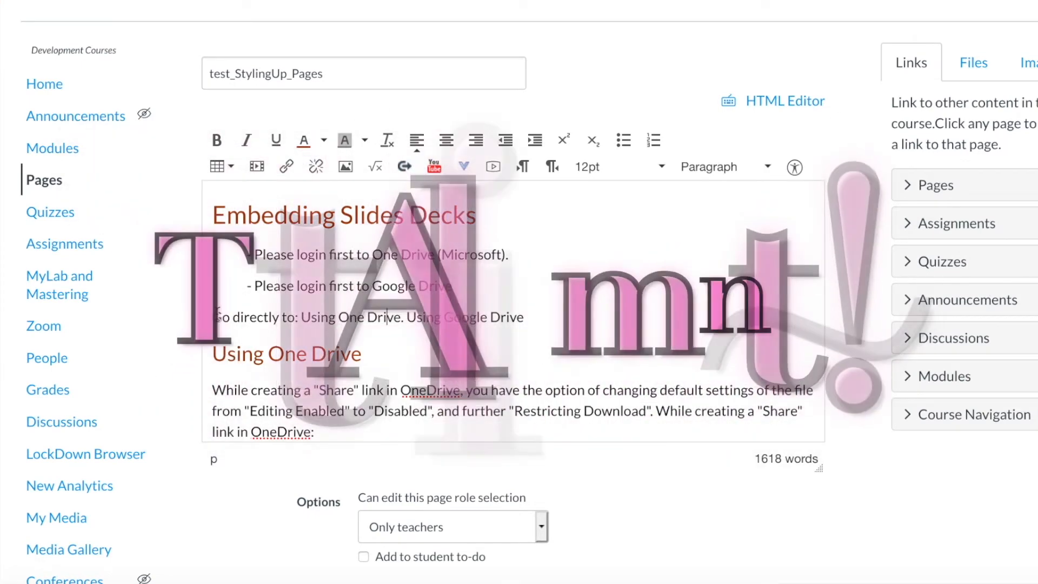
Step: Center the 'Go directly to: Using One Drive. Using Google Drive' line
{"action": "left_click_drag", "start_coordinate": [213, 317], "coordinate": [522, 319]}
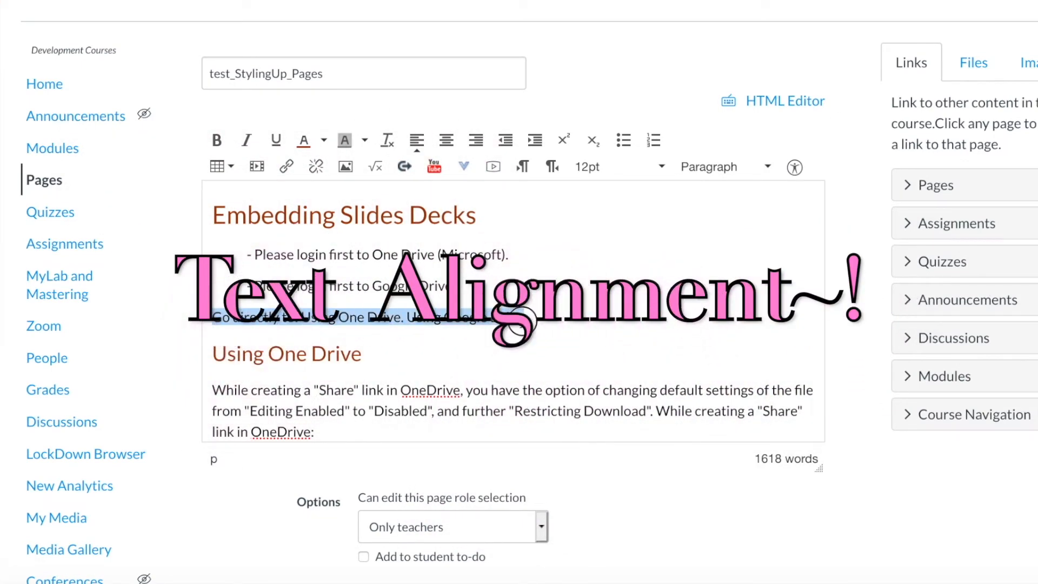
{"action": "left_click", "coordinate": [447, 142]}
{"action": "left_click", "coordinate": [577, 320]}
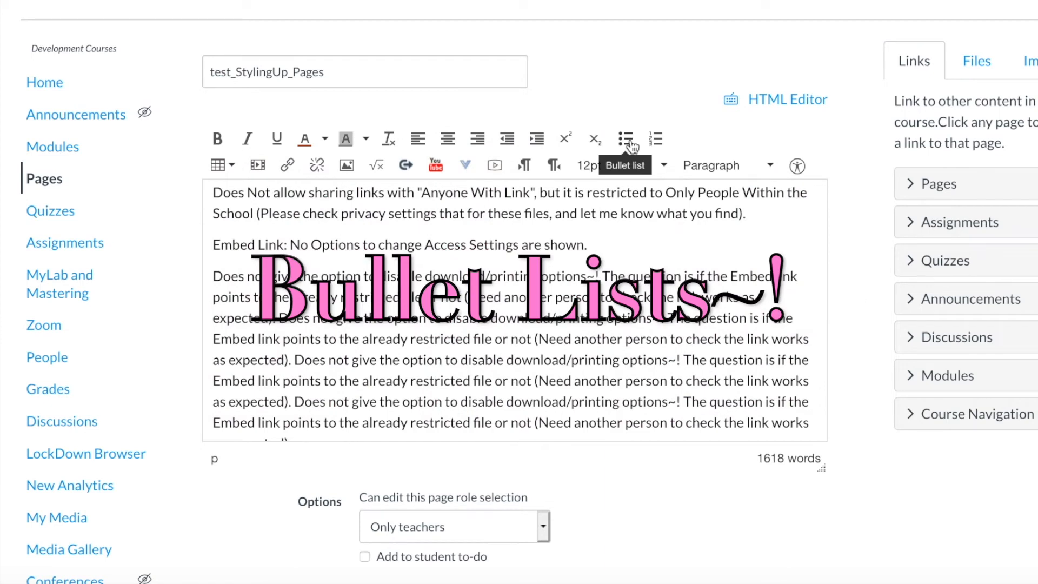
Step: Make the Embed Link line a bullet and turn the five PowerPoint lines into a numbered list
{"action": "left_click", "coordinate": [631, 145]}
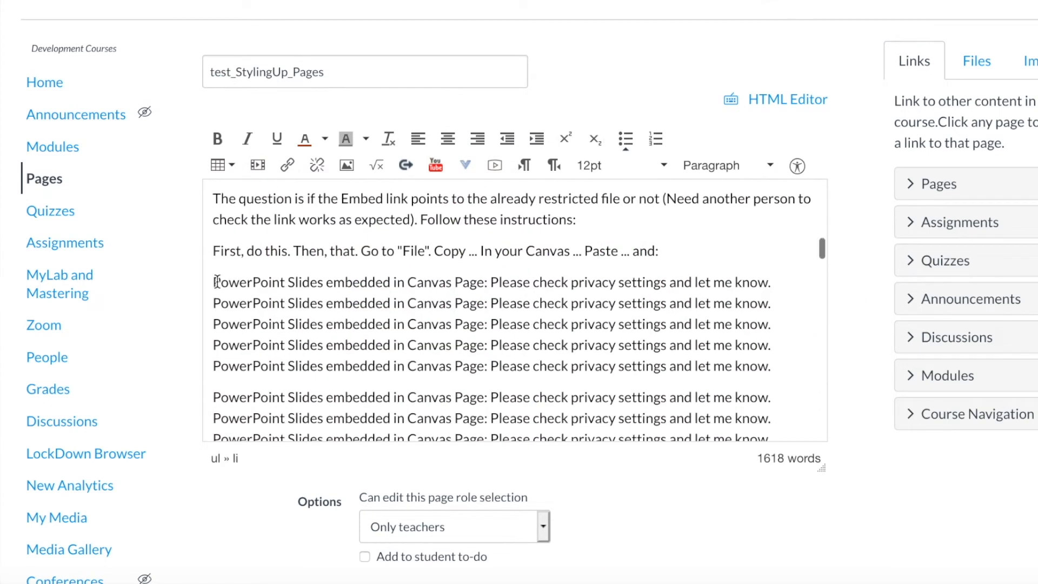
{"action": "left_click_drag", "start_coordinate": [217, 281], "coordinate": [225, 366]}
{"action": "left_click", "coordinate": [656, 139]}
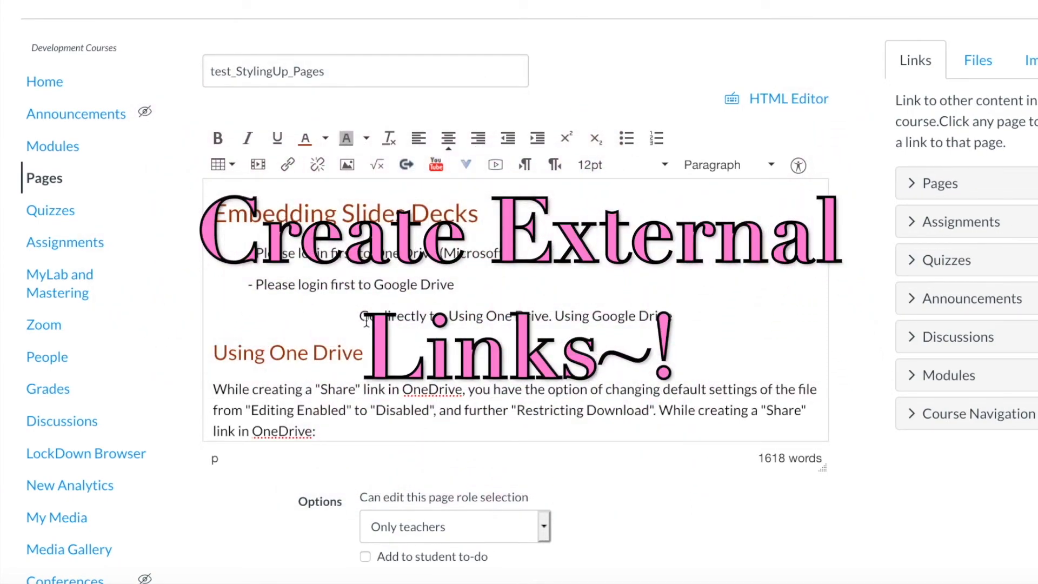
{"action": "left_click_drag", "start_coordinate": [374, 253], "coordinate": [509, 253]}
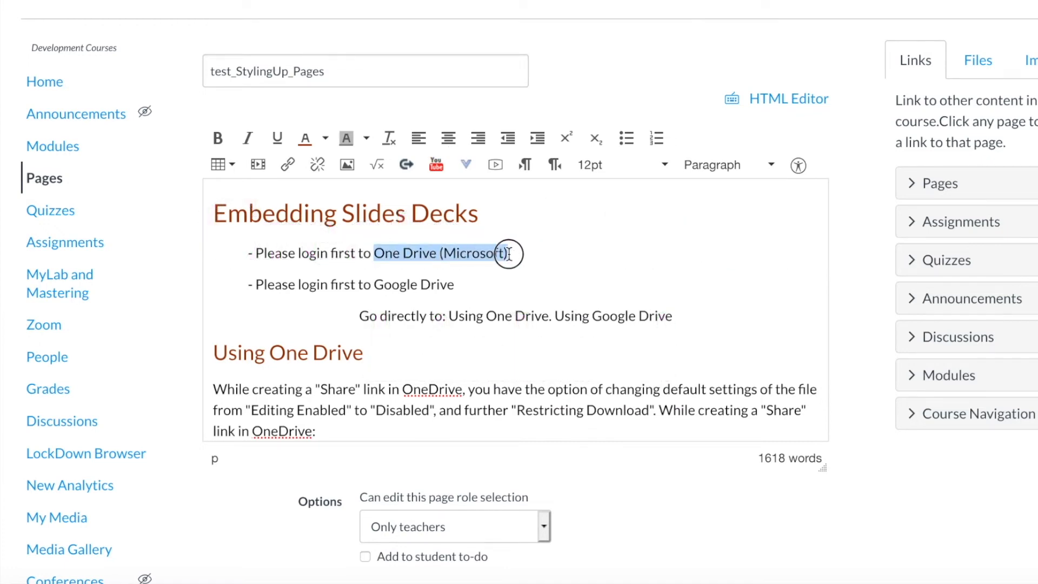
{"action": "left_click", "coordinate": [288, 168]}
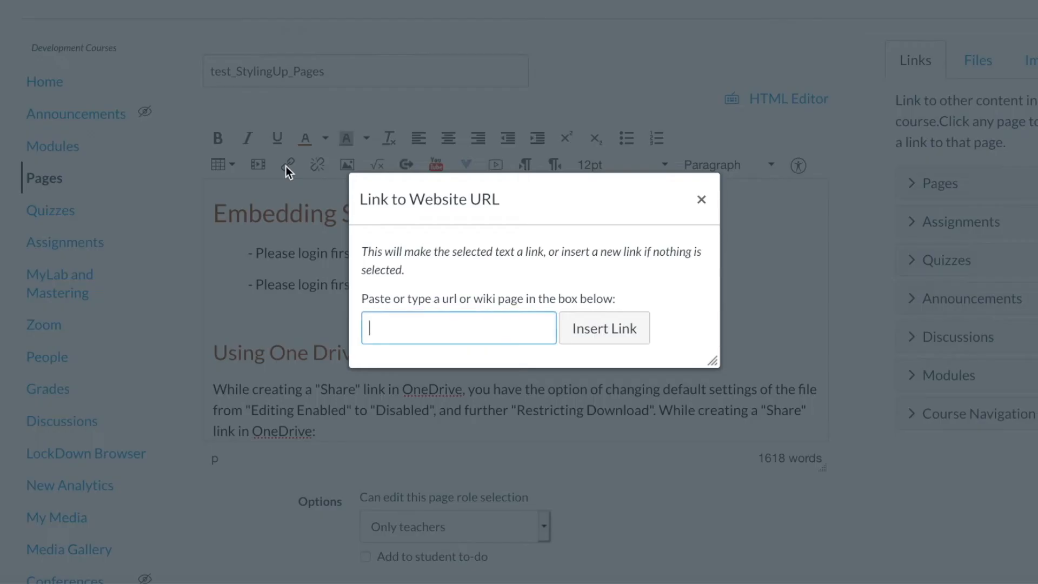
{"action": "left_click", "coordinate": [461, 326]}
{"action": "type", "text": "https://portal.office.com/"}
{"action": "left_click", "coordinate": [589, 338]}
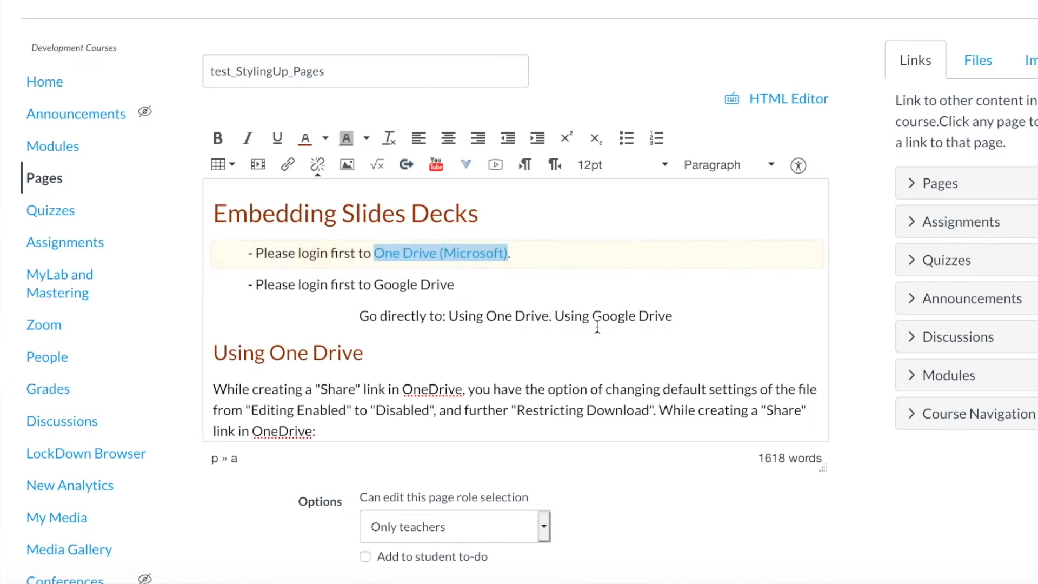
{"action": "left_click", "coordinate": [491, 271]}
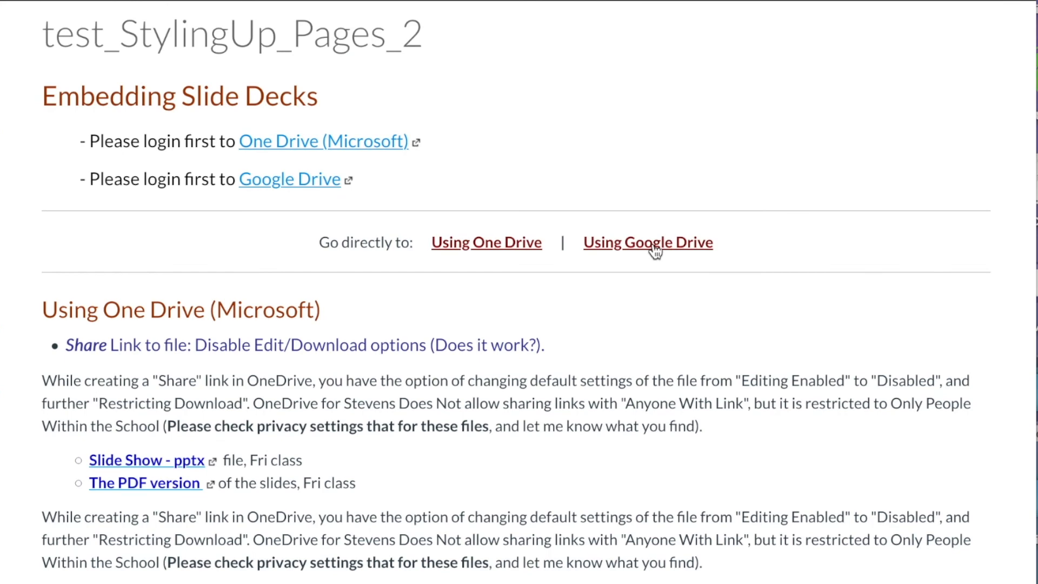
Step: Follow the 'Using Google Drive' anchor link in the Go directly to bar
{"action": "left_click", "coordinate": [653, 244]}
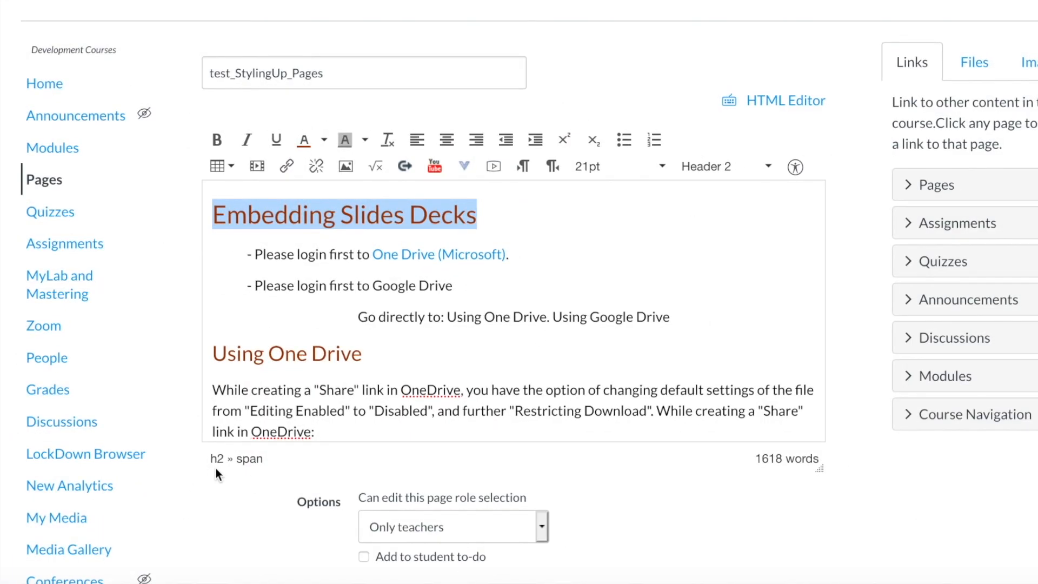
Step: Switch to the HTML Editor and select the top heading's h2 tag in the source
{"action": "left_click", "coordinate": [737, 189]}
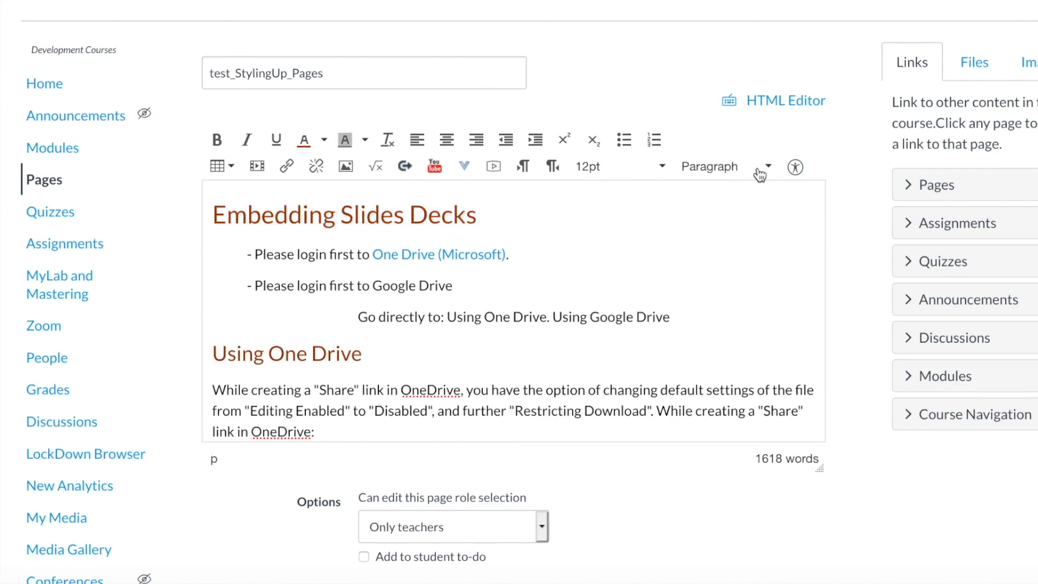
{"action": "left_click", "coordinate": [802, 110]}
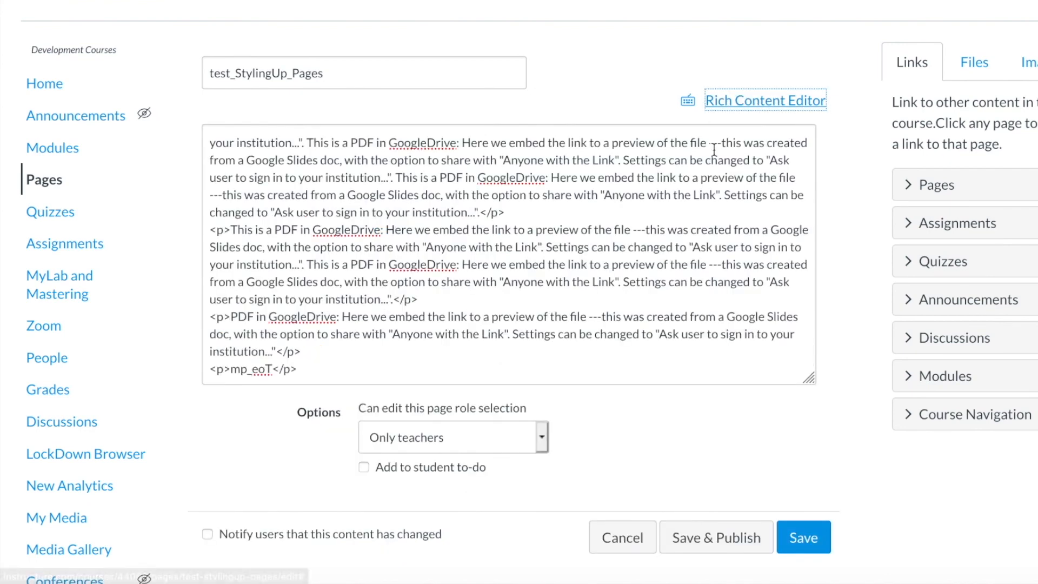
{"action": "scroll", "coordinate": [648, 196], "scroll_direction": "up", "scroll_amount": 20}
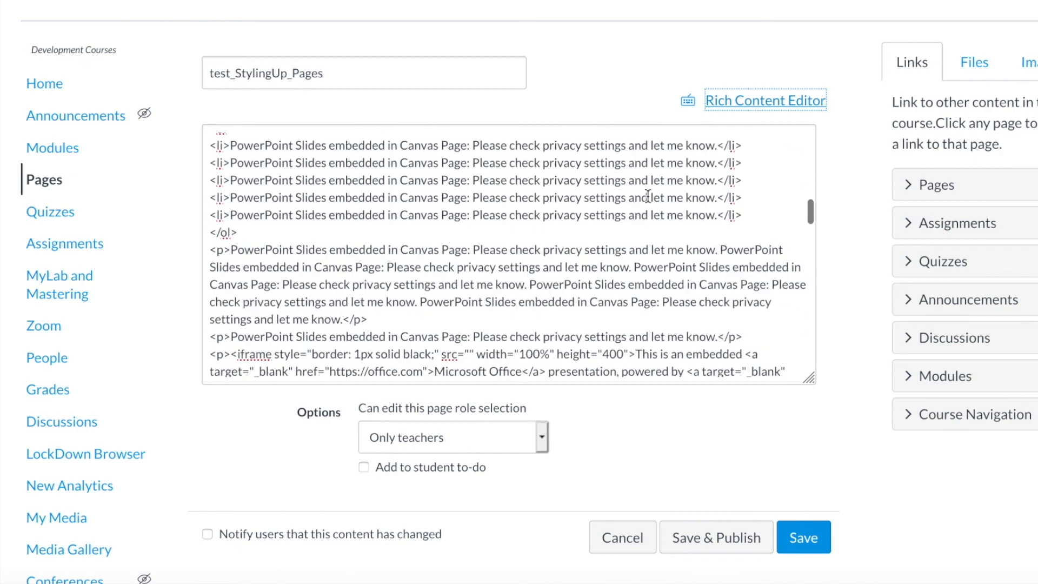
{"action": "double_click", "coordinate": [217, 142]}
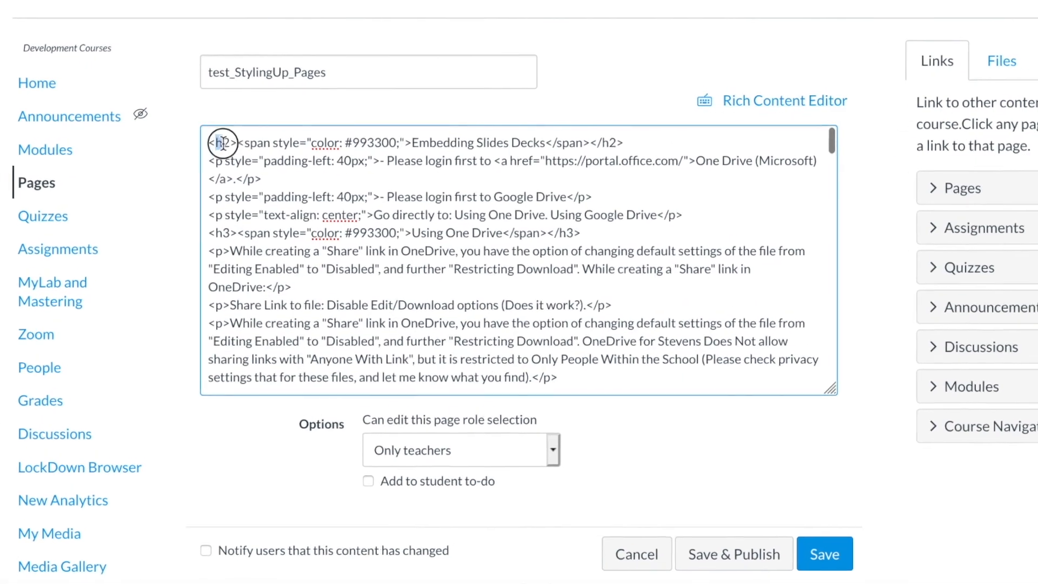